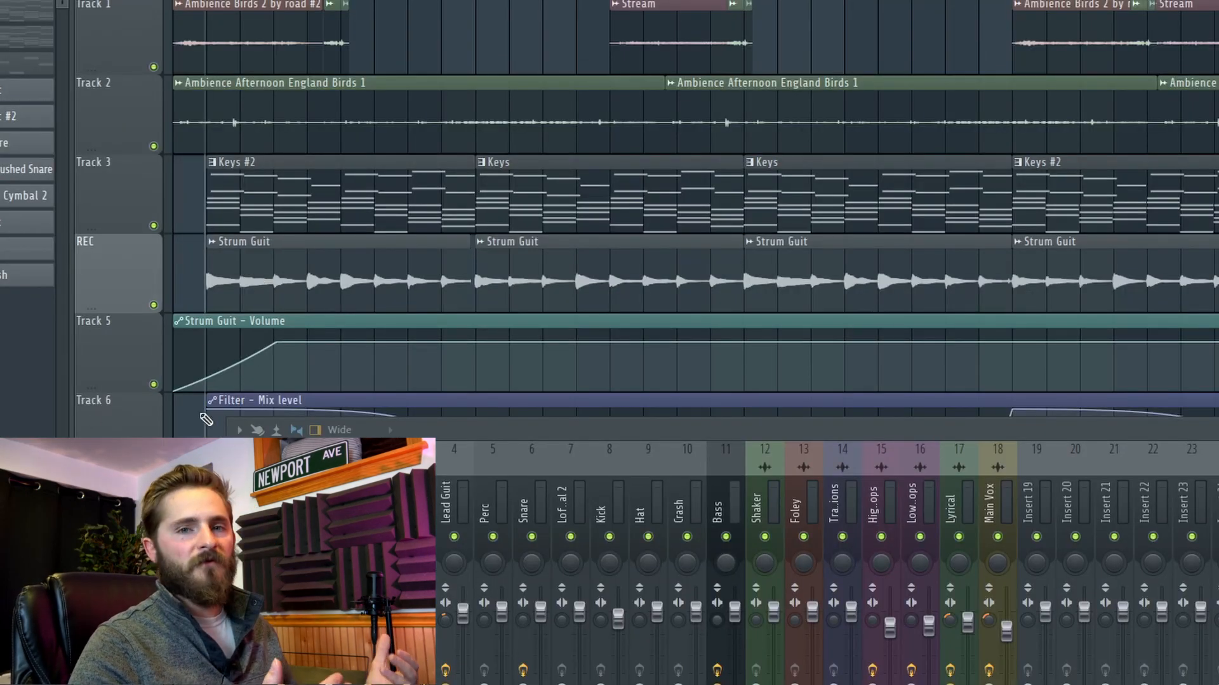
# Step: Place the playhead at bar 2 and examine the ambience, keys, guitar and Filter - Mix level automation tracks
pyautogui.scroll(-1, 206, 419)
pyautogui.scroll(-2, 203, 347)
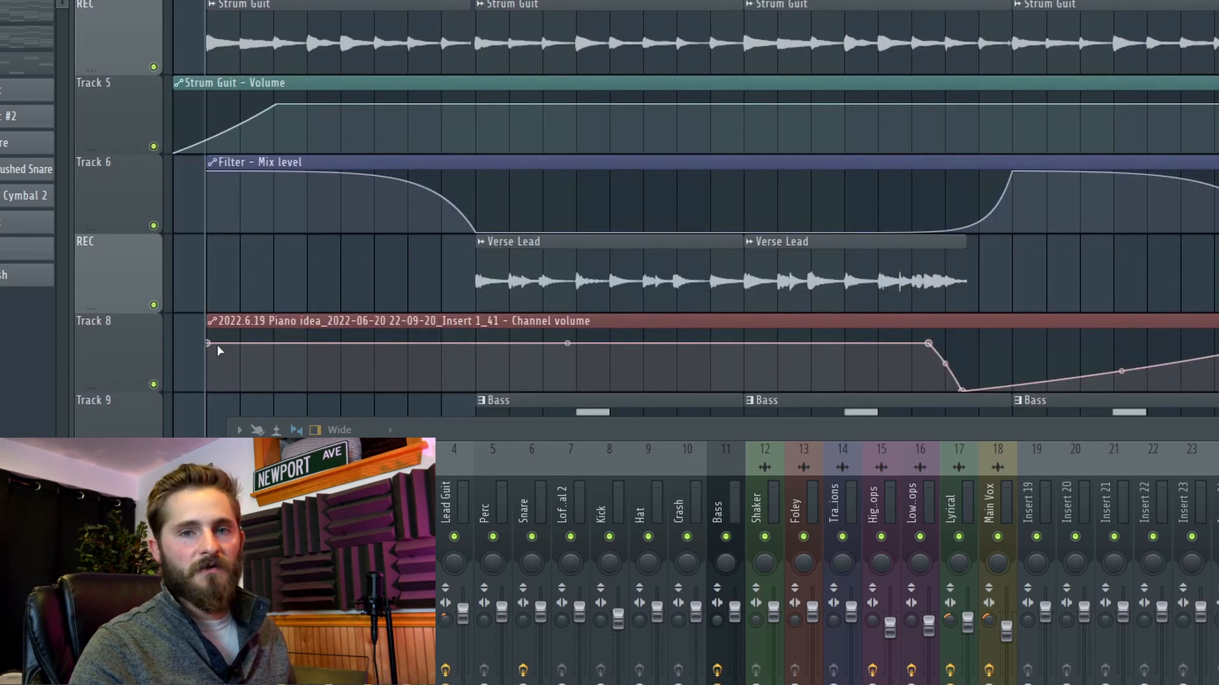
pyautogui.scroll(2, 250, 199)
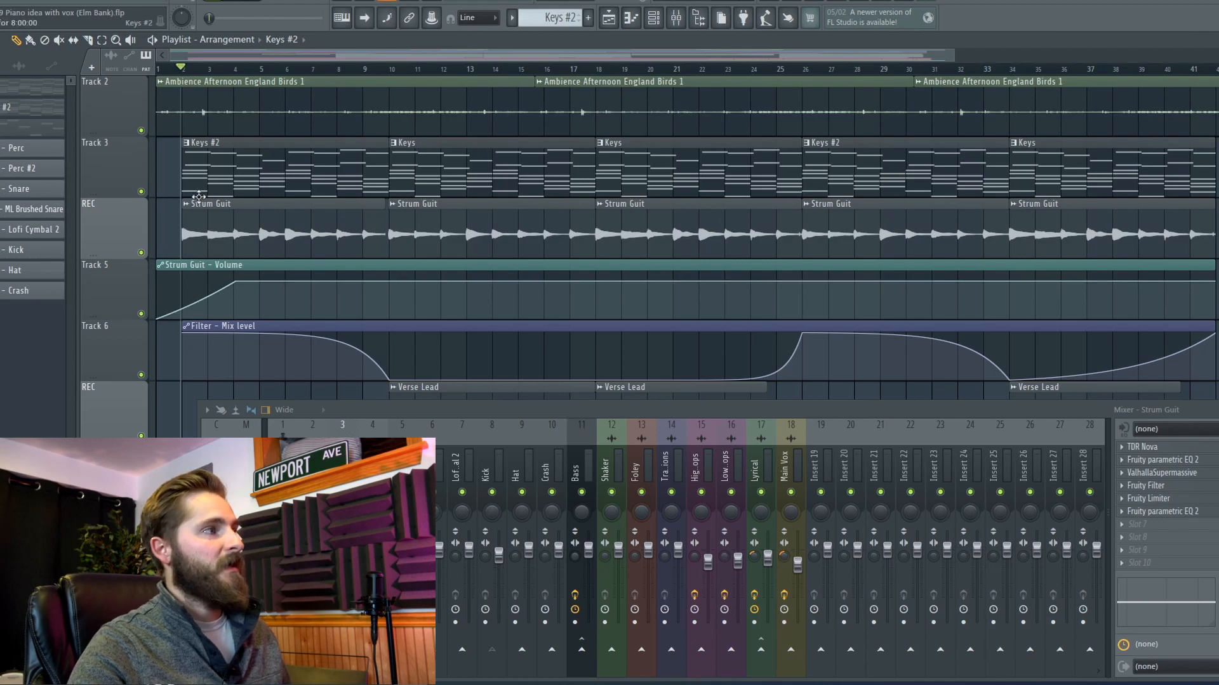
pyautogui.scroll(1, 210, 190)
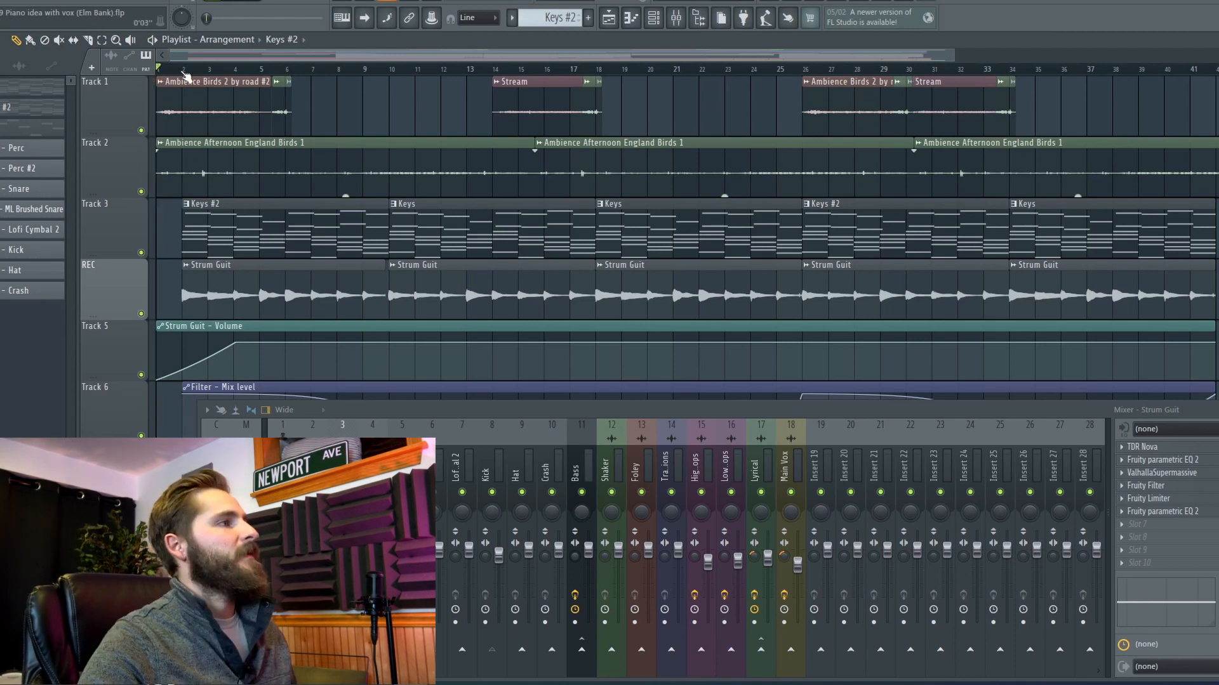
pyautogui.moveTo(187, 73); pyautogui.dragTo(185, 72)
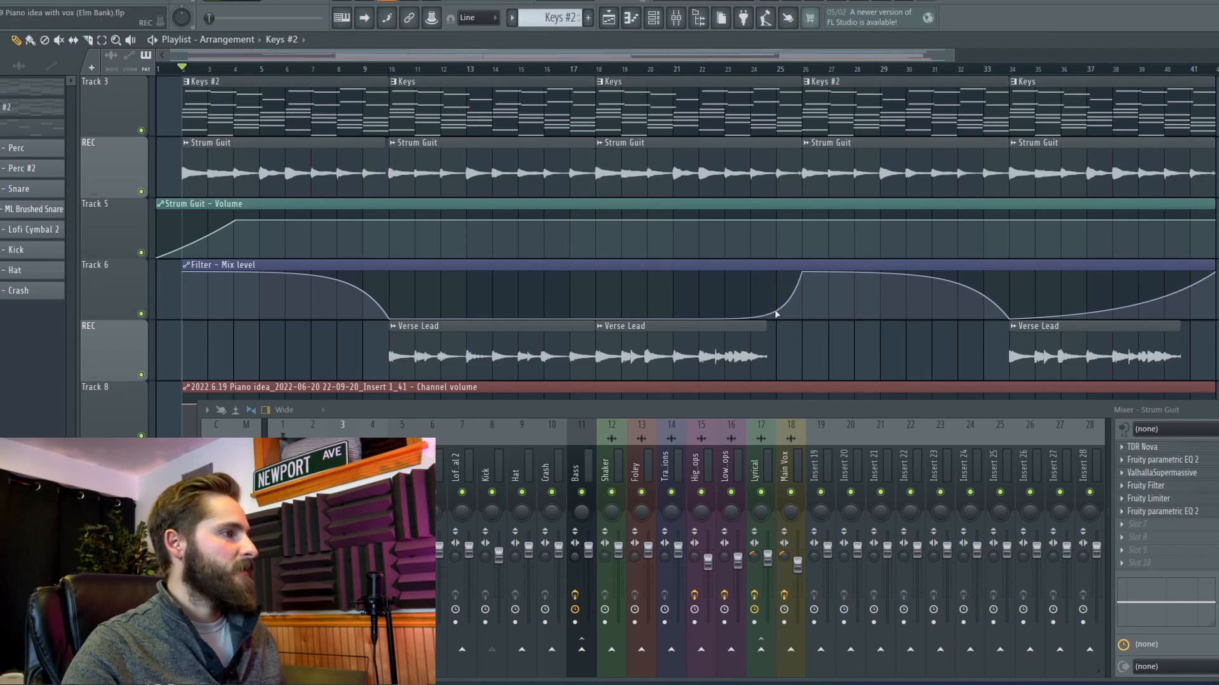
pyautogui.scroll(-2, 571, 285)
pyautogui.scroll(2, 295, 265)
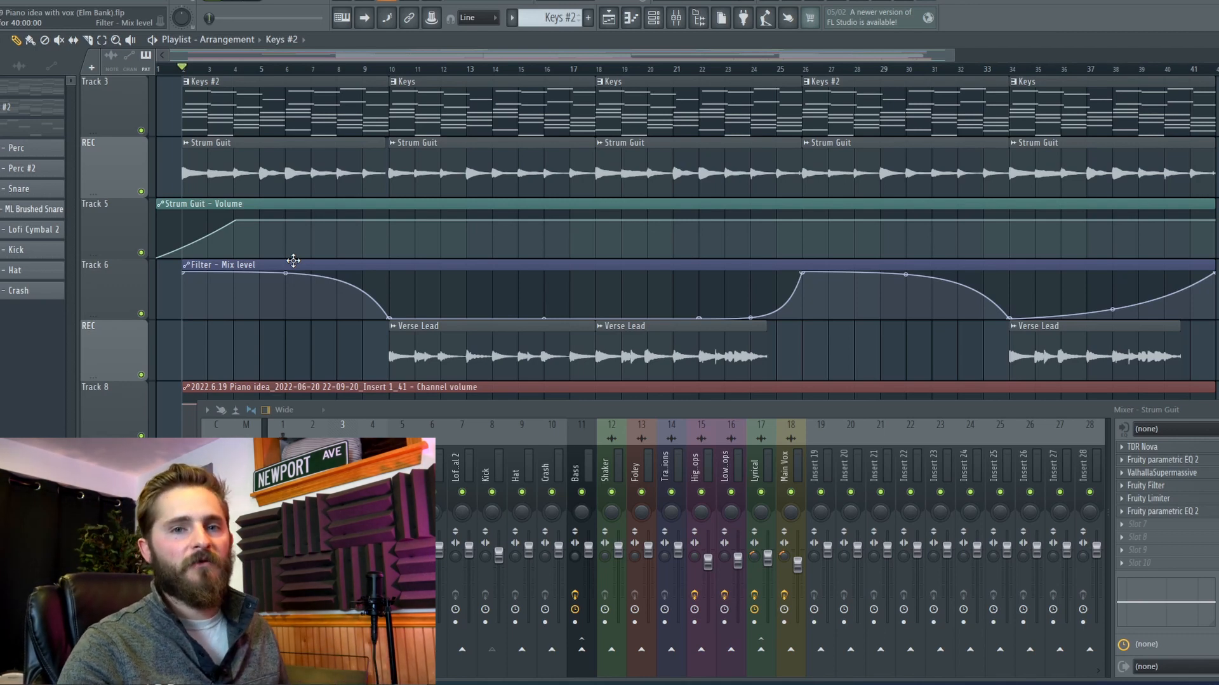
# Step: Look over the bass, percussion and vocal tracks, and play the Strum Guit and Verse Lead parts from bar 10
pyautogui.scroll(-3, 330, 298)
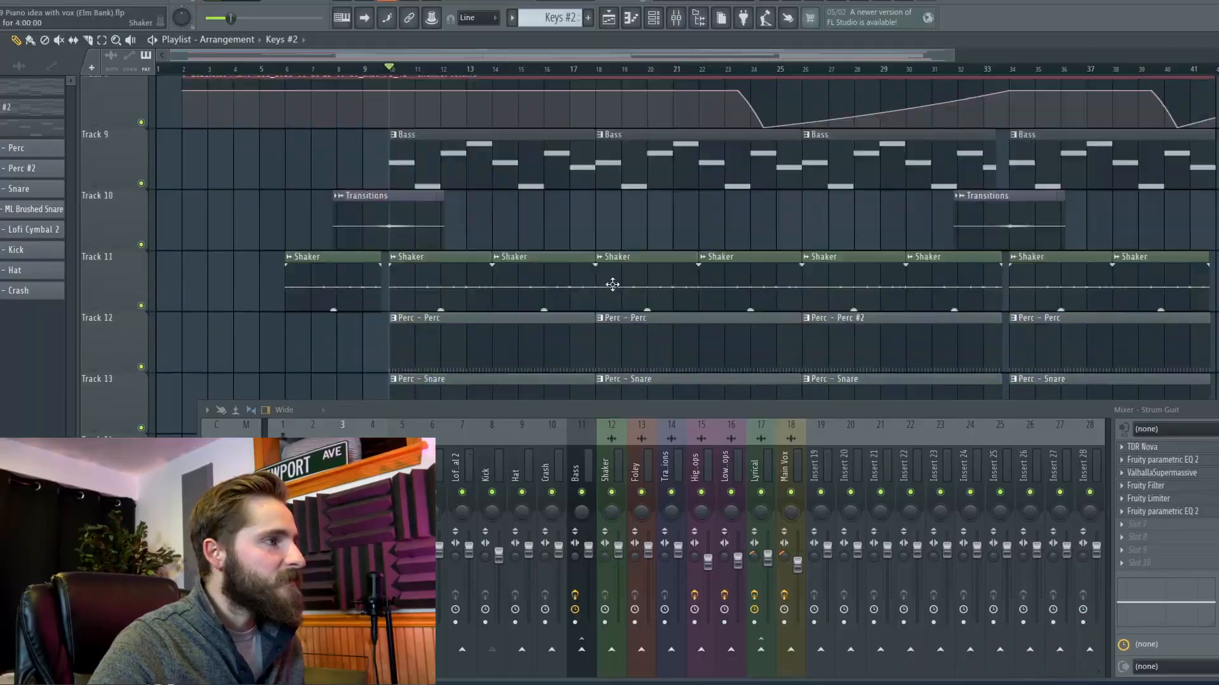
pyautogui.scroll(-6, 613, 284)
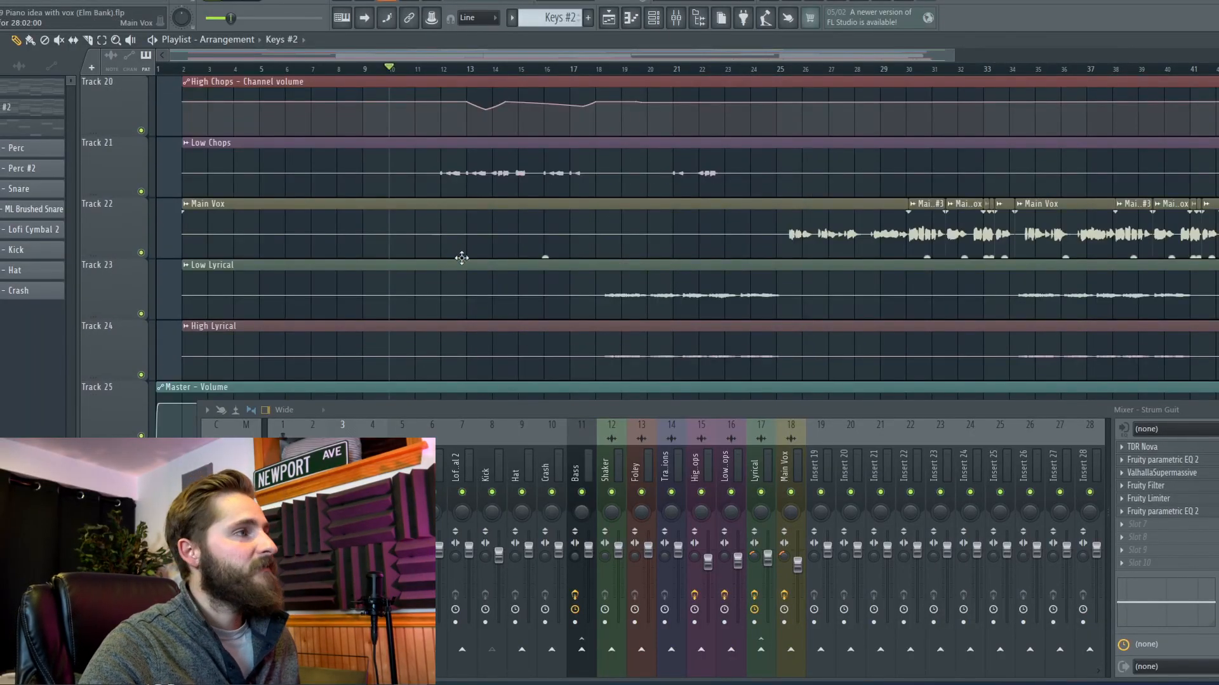
pyautogui.scroll(8, 456, 250)
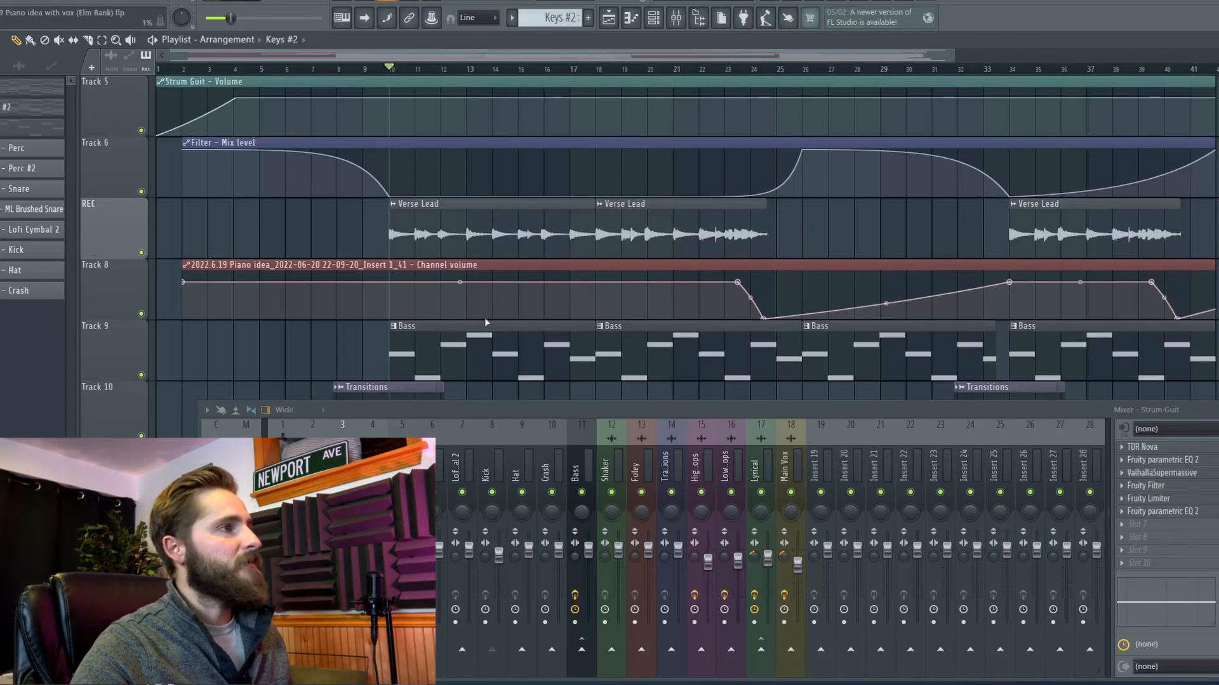
pyautogui.scroll(-1, 303, 237)
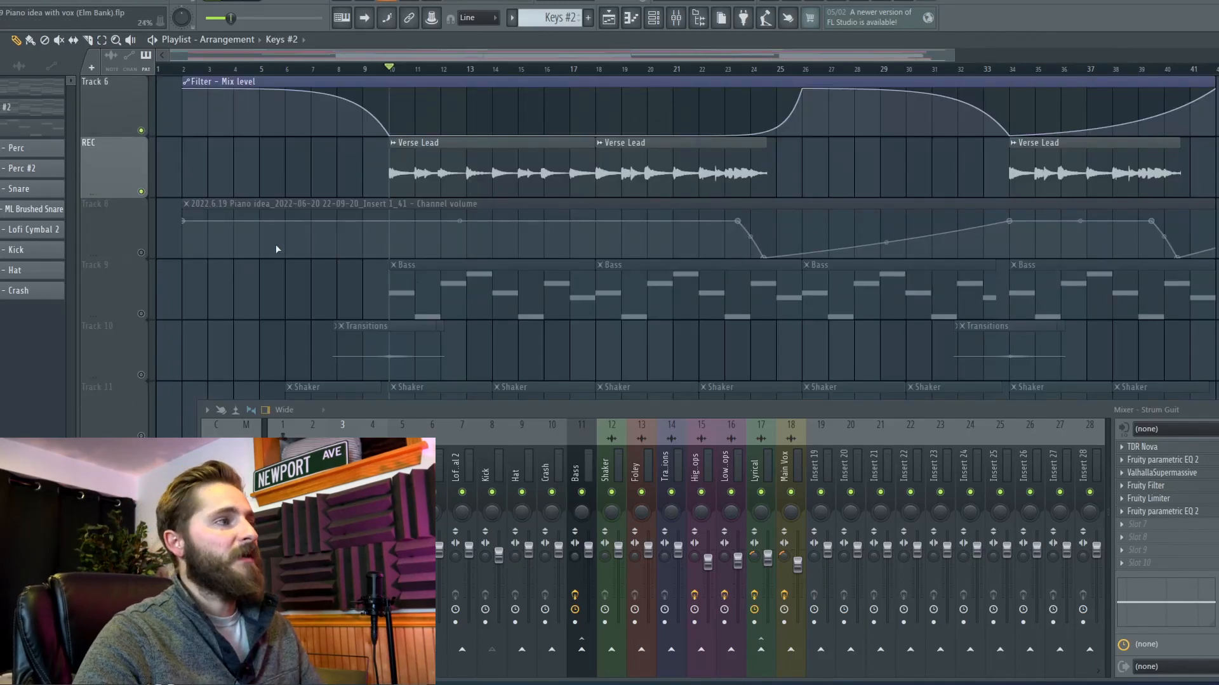
pyautogui.scroll(2, 378, 248)
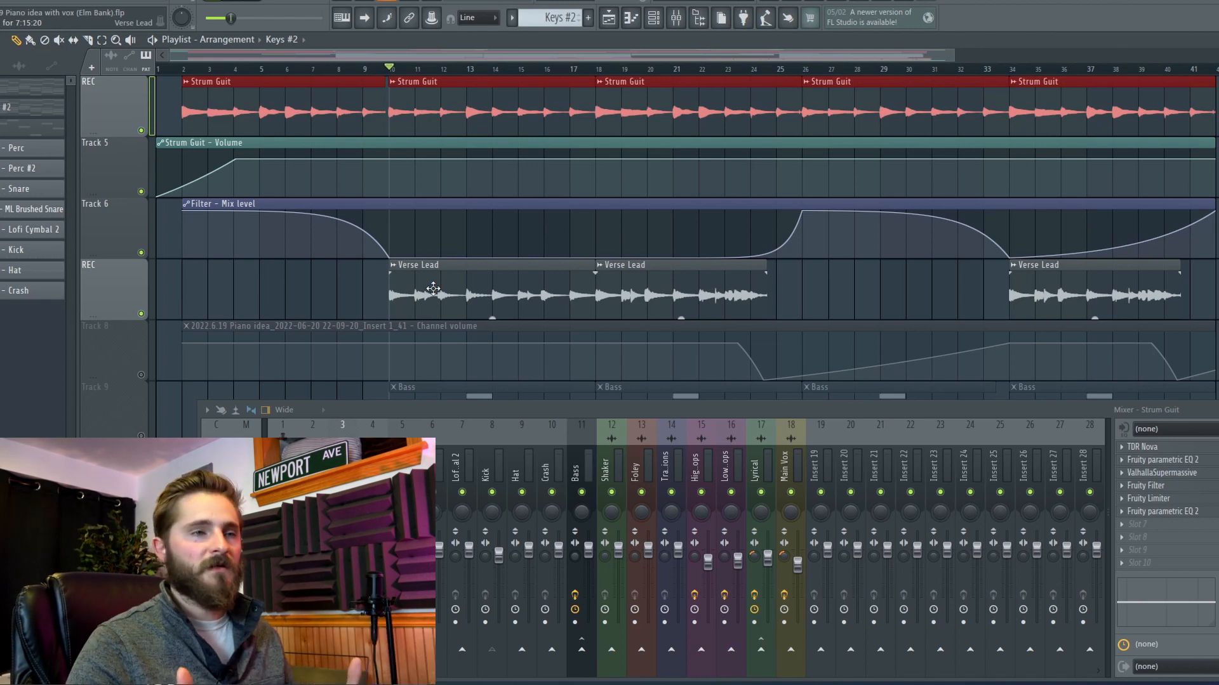
pyautogui.press('space')
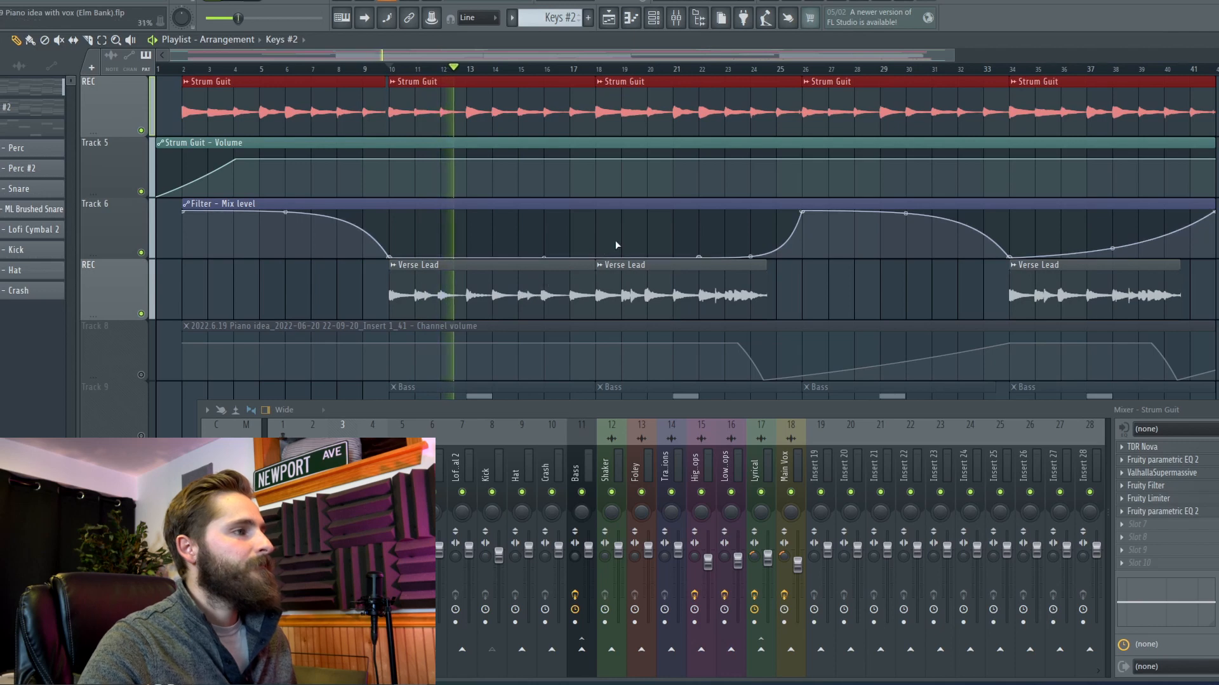
pyautogui.press('space')
# Step: Open Fruity parametric EQ 2 on the Bass mixer track and play from bar 10 to examine its spectrum
pyautogui.scroll(-3, 152, 264)
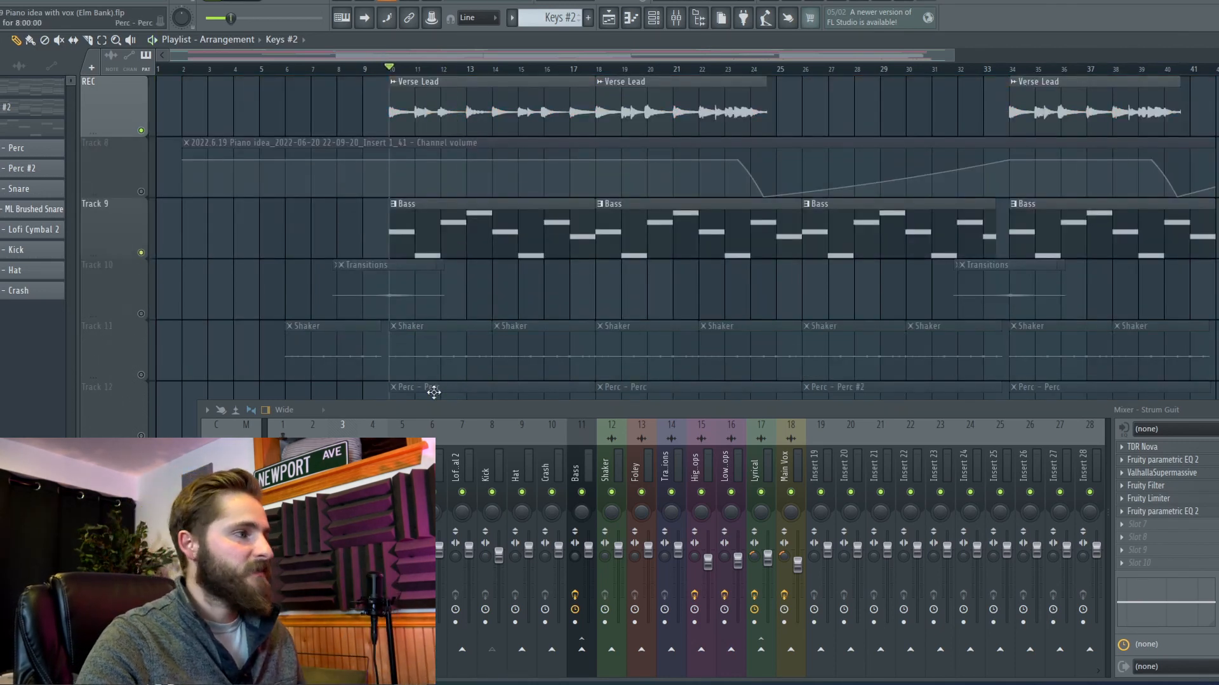
pyautogui.click(590, 433)
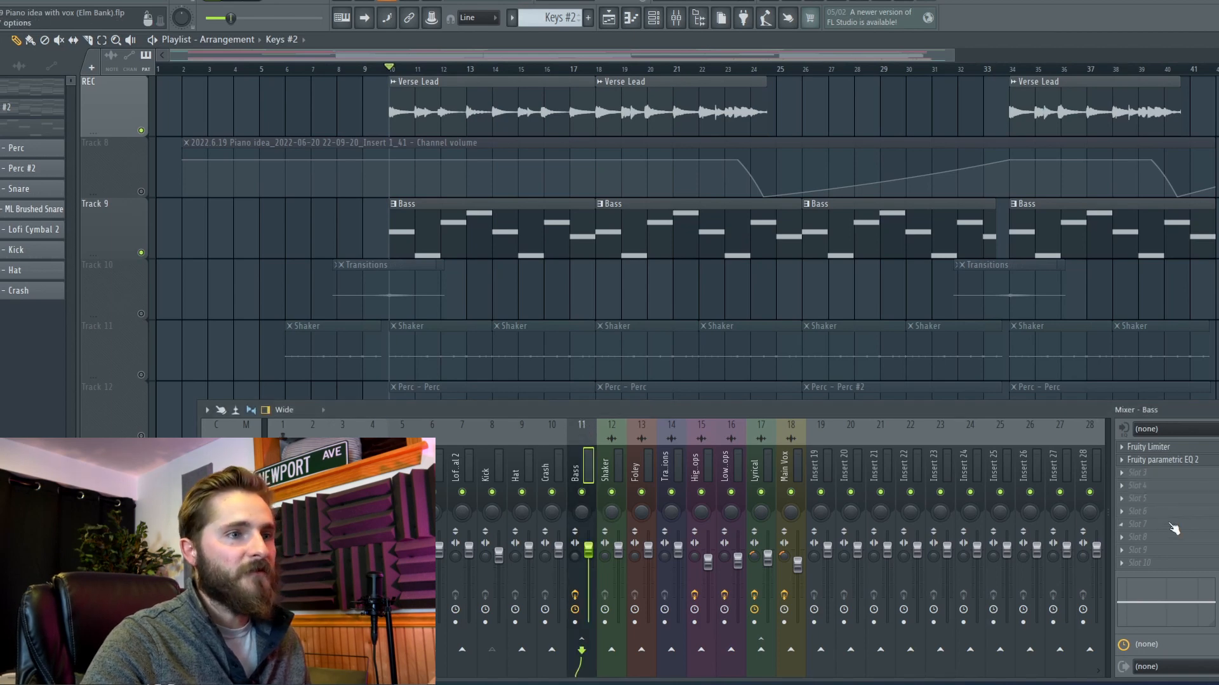
pyautogui.click(1190, 463)
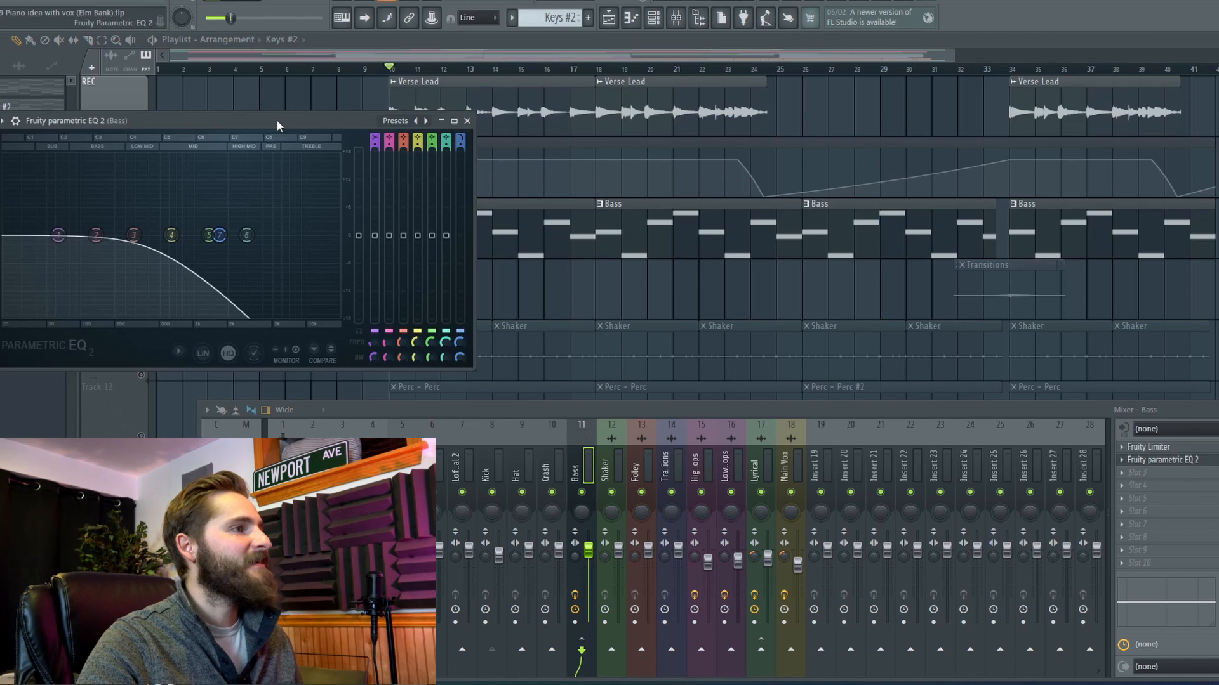
pyautogui.moveTo(277, 123); pyautogui.dragTo(921, 103)
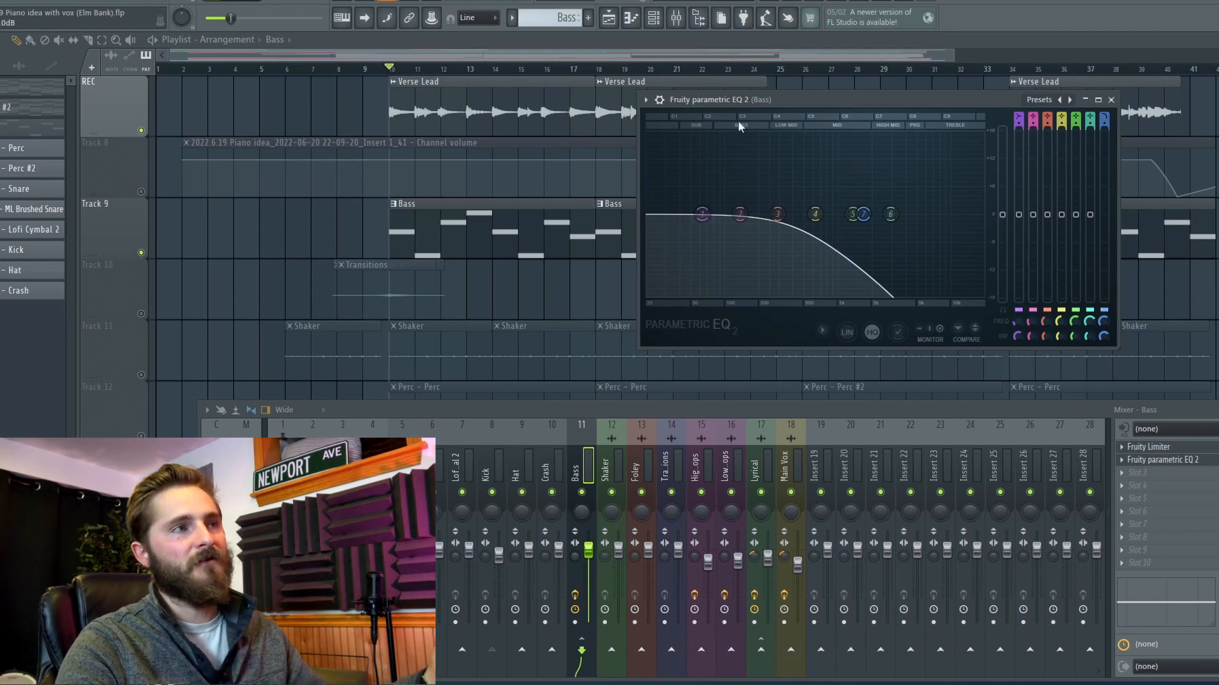
pyautogui.moveTo(836, 101); pyautogui.dragTo(749, 104)
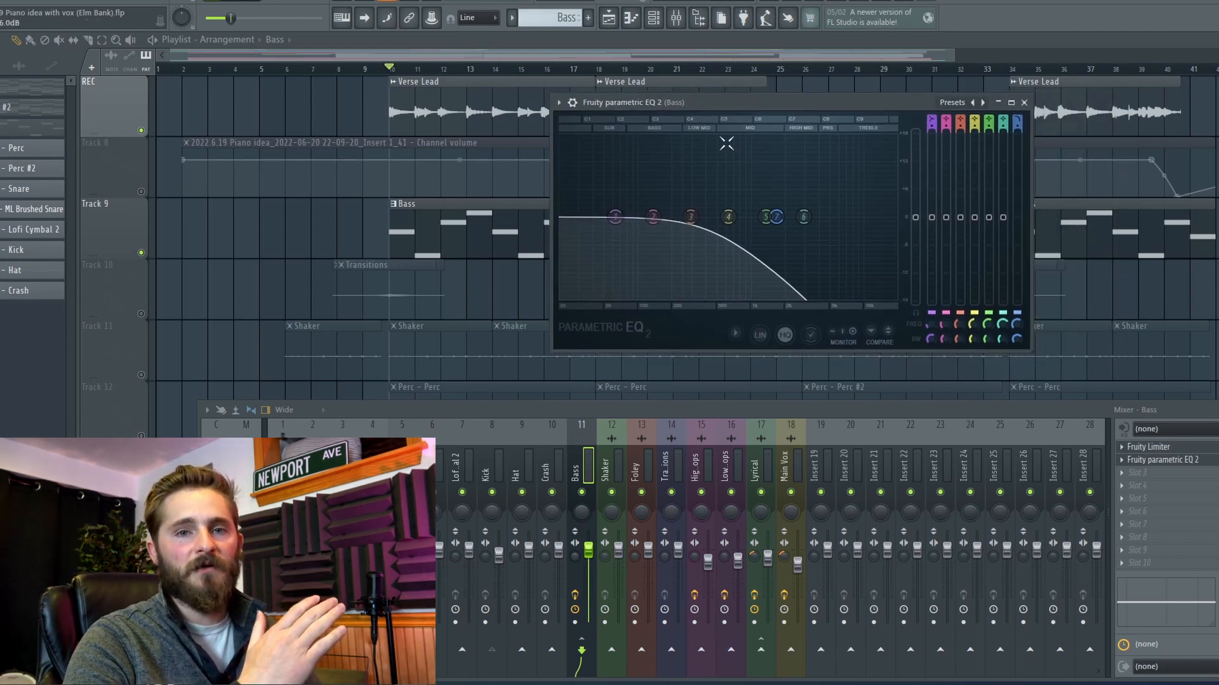
pyautogui.press('space')
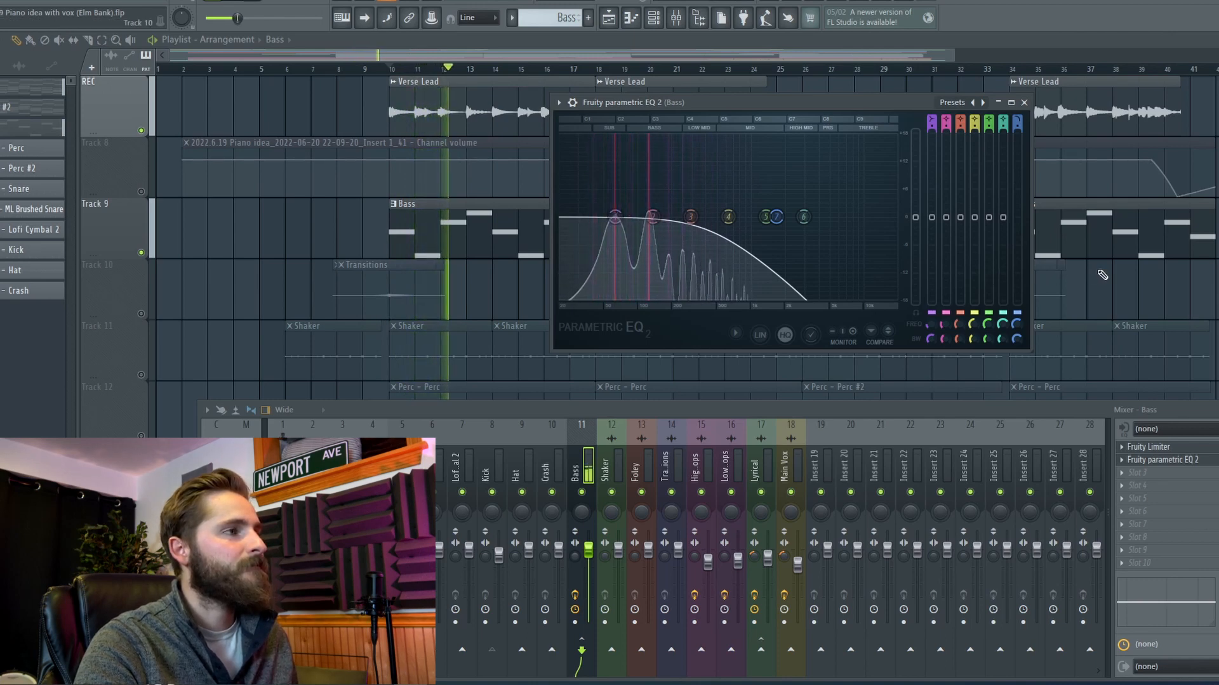
pyautogui.press('space')
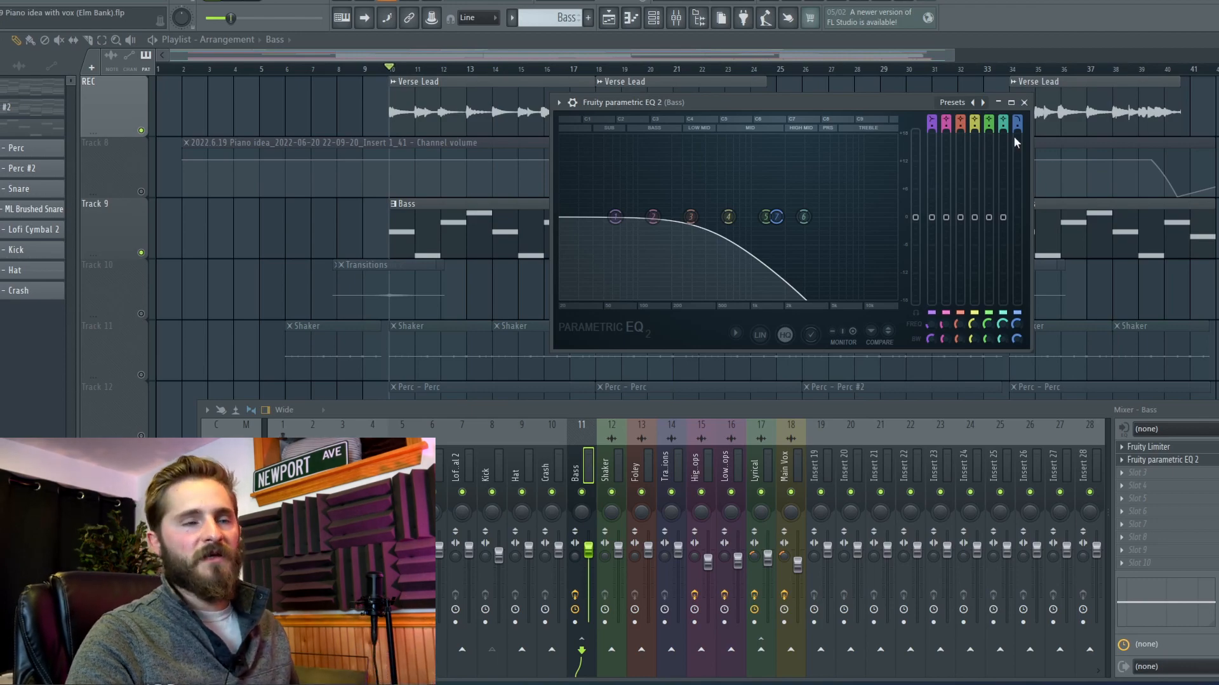
# Step: Hide the bass EQ and enable the High Chops, Low Chops and Main Vox playlist tracks
pyautogui.click(997, 103)
pyautogui.scroll(-5, 585, 267)
pyautogui.scroll(2, 650, 235)
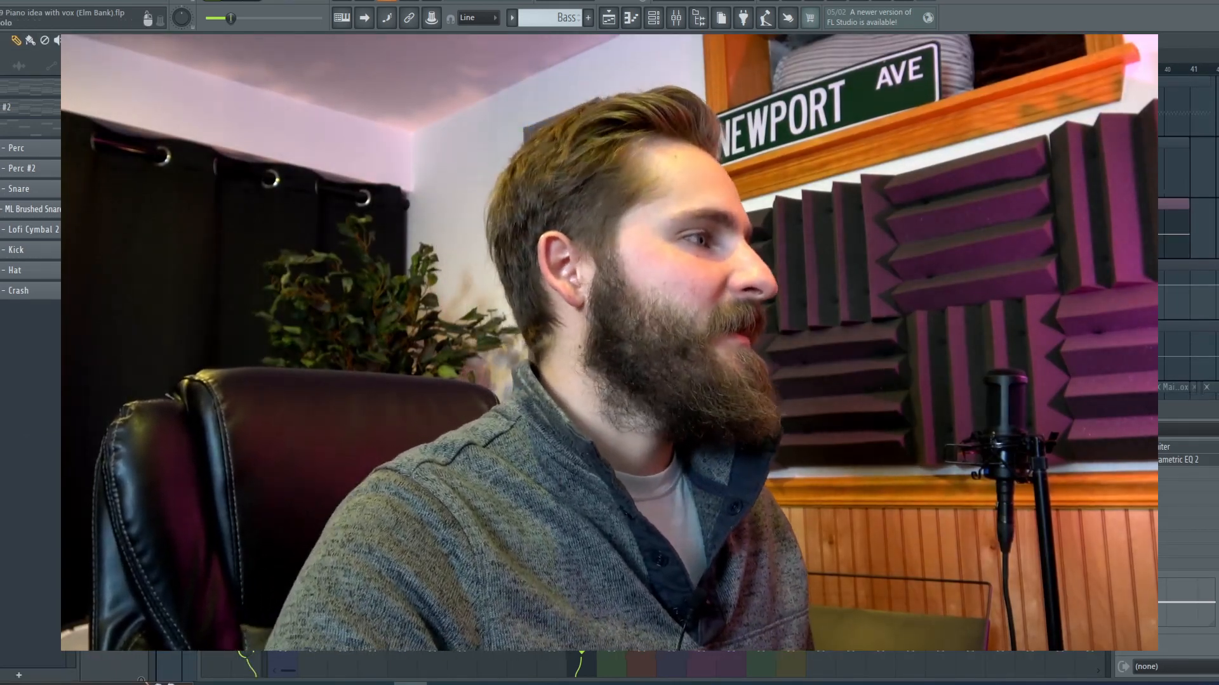
pyautogui.click(143, 289)
pyautogui.scroll(-1, 143, 290)
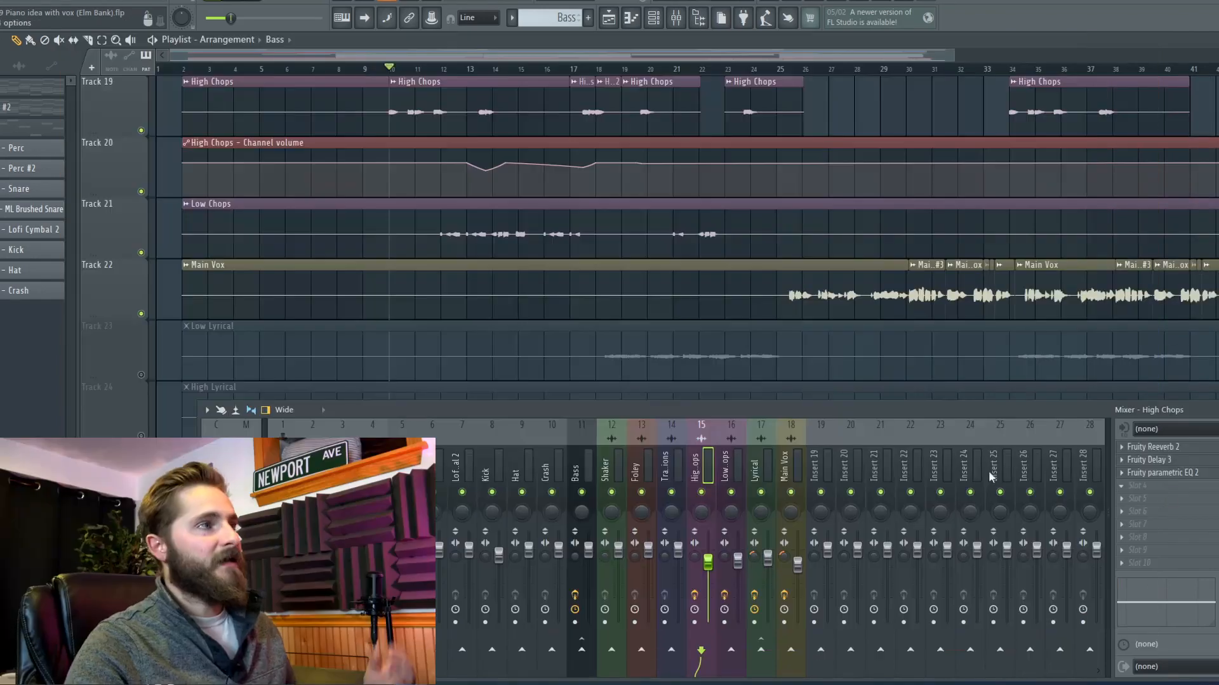
# Step: Inspect the Fruity parametric EQ 2 curve on the High Chops mixer track and close the plugin
pyautogui.scroll(3, 430, 204)
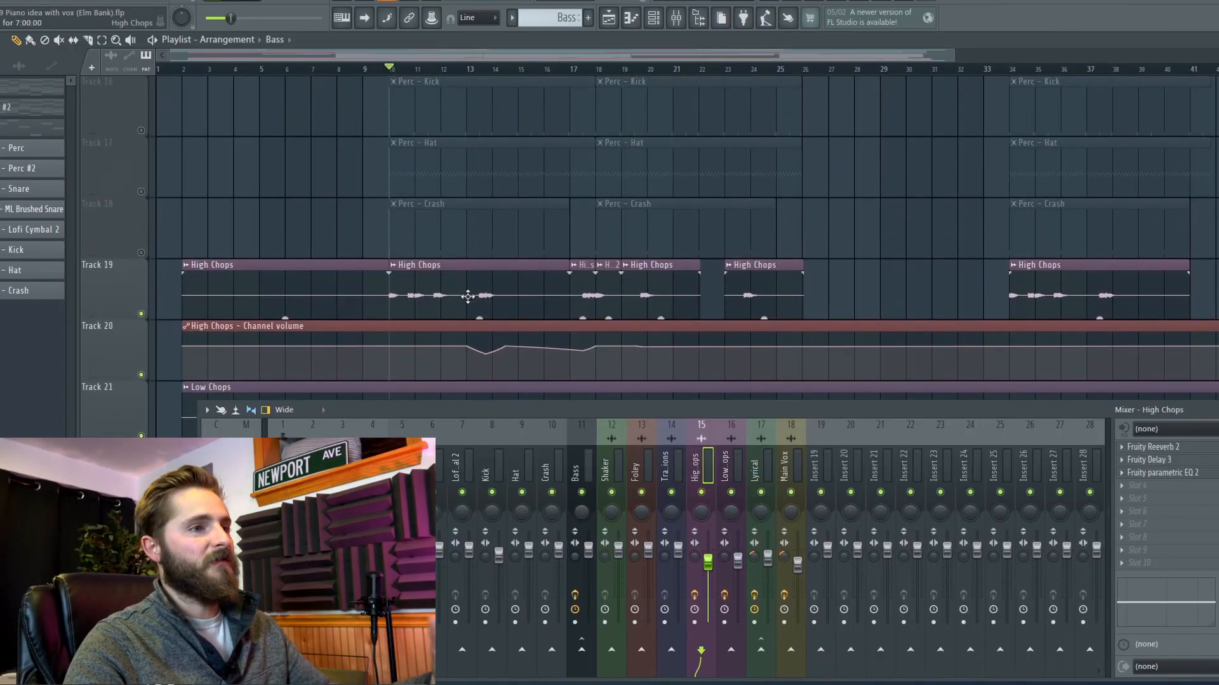
pyautogui.scroll(-2, 507, 309)
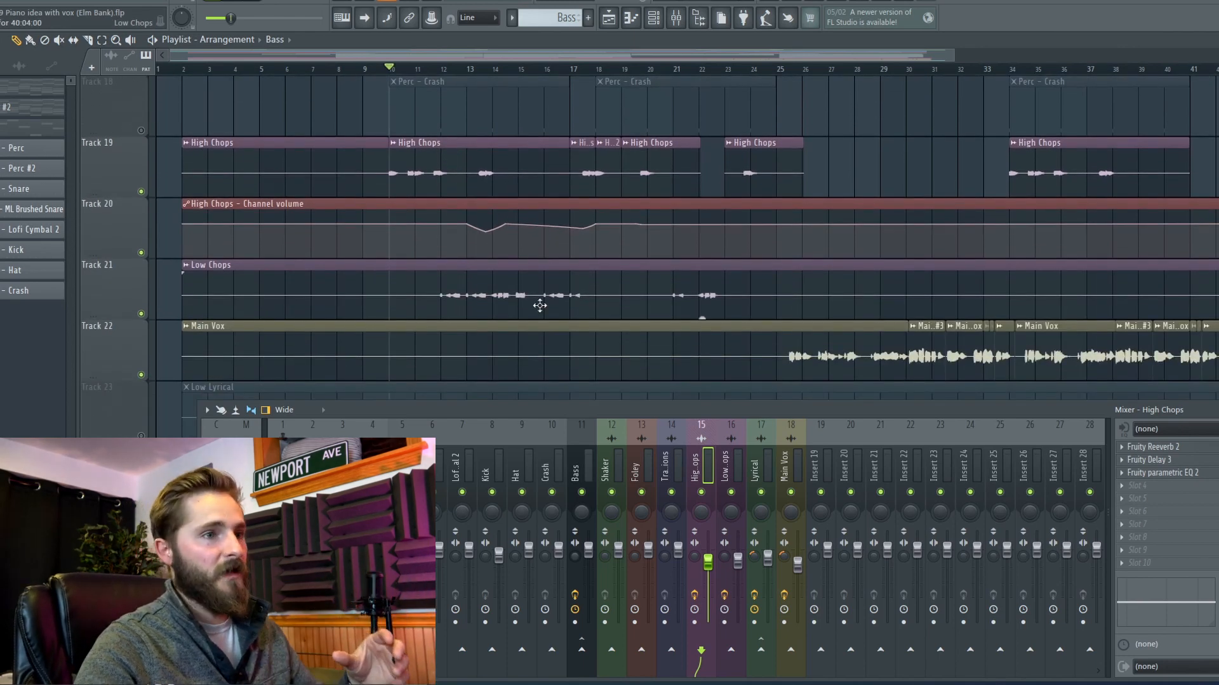
pyautogui.click(1179, 474)
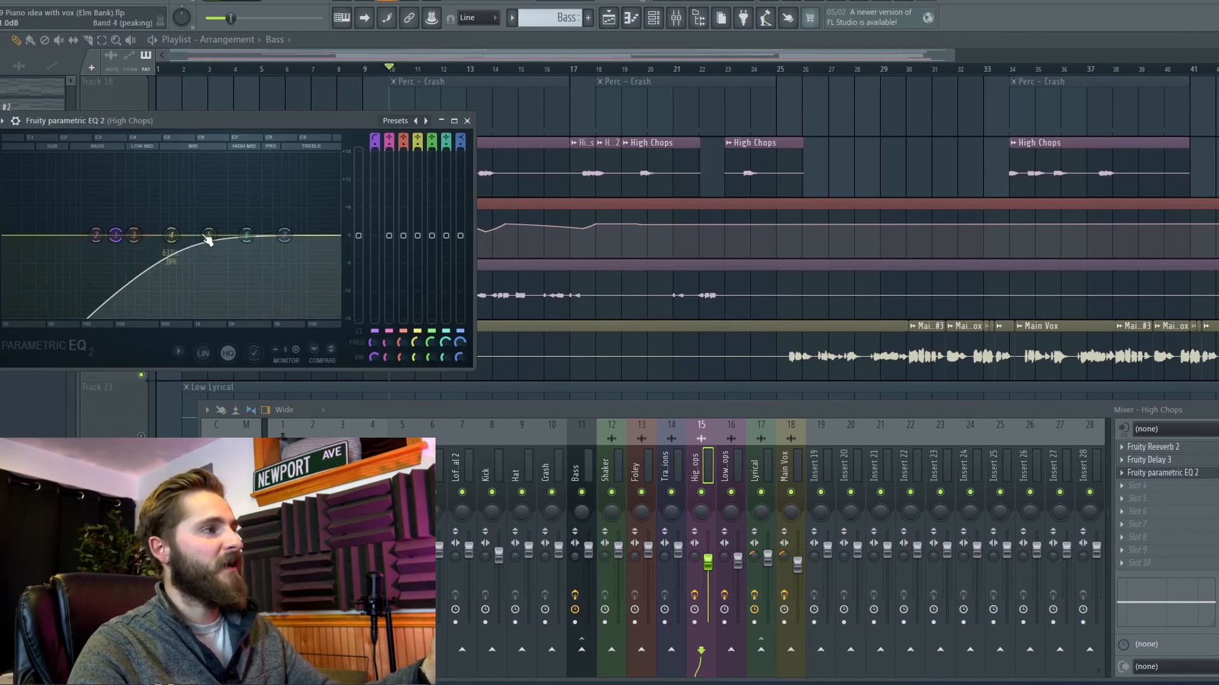
pyautogui.click(467, 120)
# Step: Select the High Chops and Low Chops mixer tracks and play the vocal chops from bar 10
pyautogui.scroll(-1, 499, 149)
pyautogui.scroll(-1, 499, 149)
pyautogui.click(550, 158)
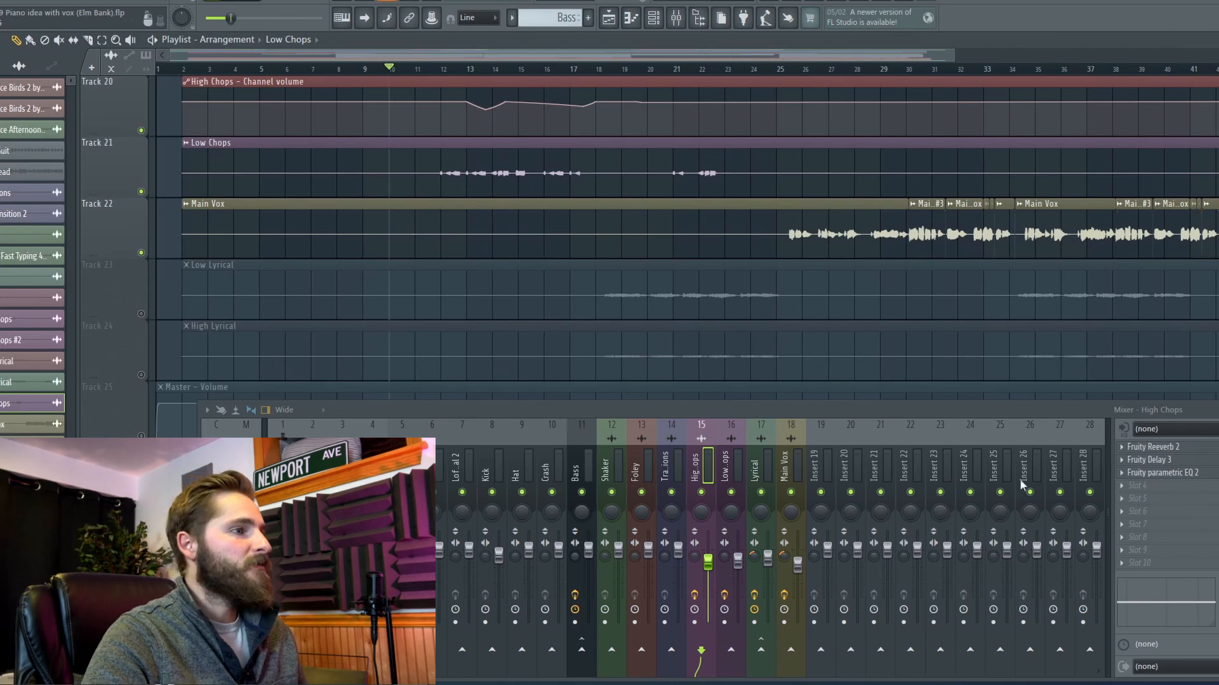
pyautogui.click(725, 433)
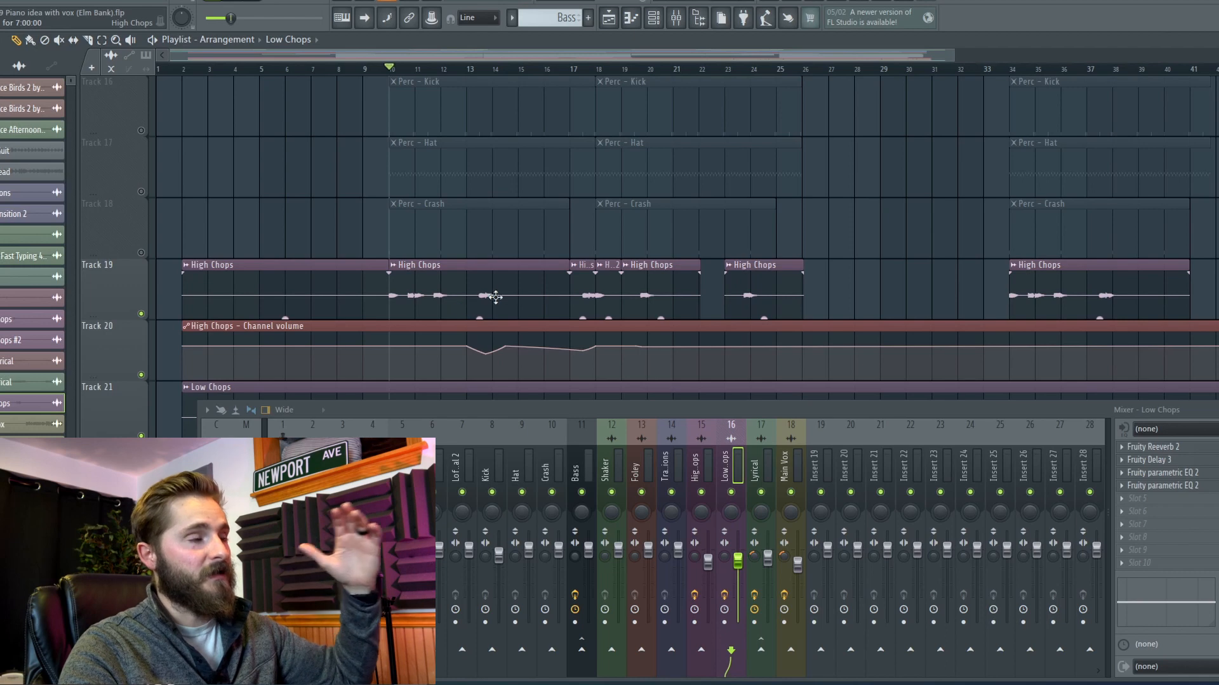
pyautogui.scroll(-3, 507, 294)
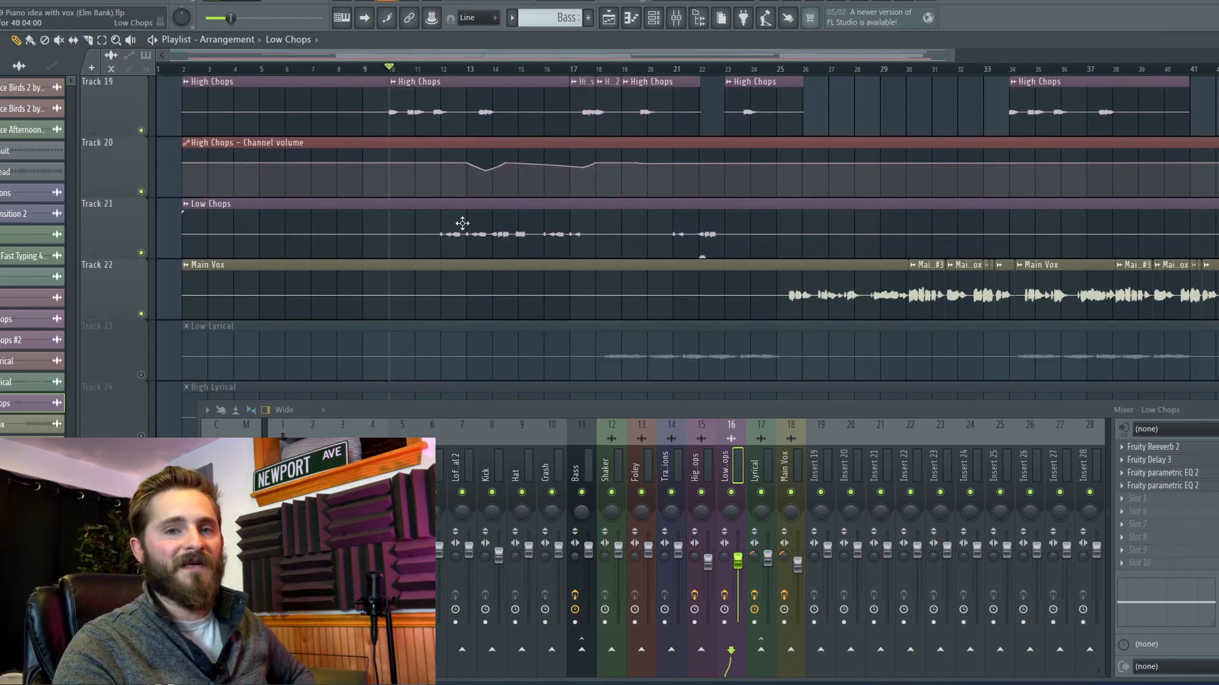
pyautogui.scroll(1, 462, 223)
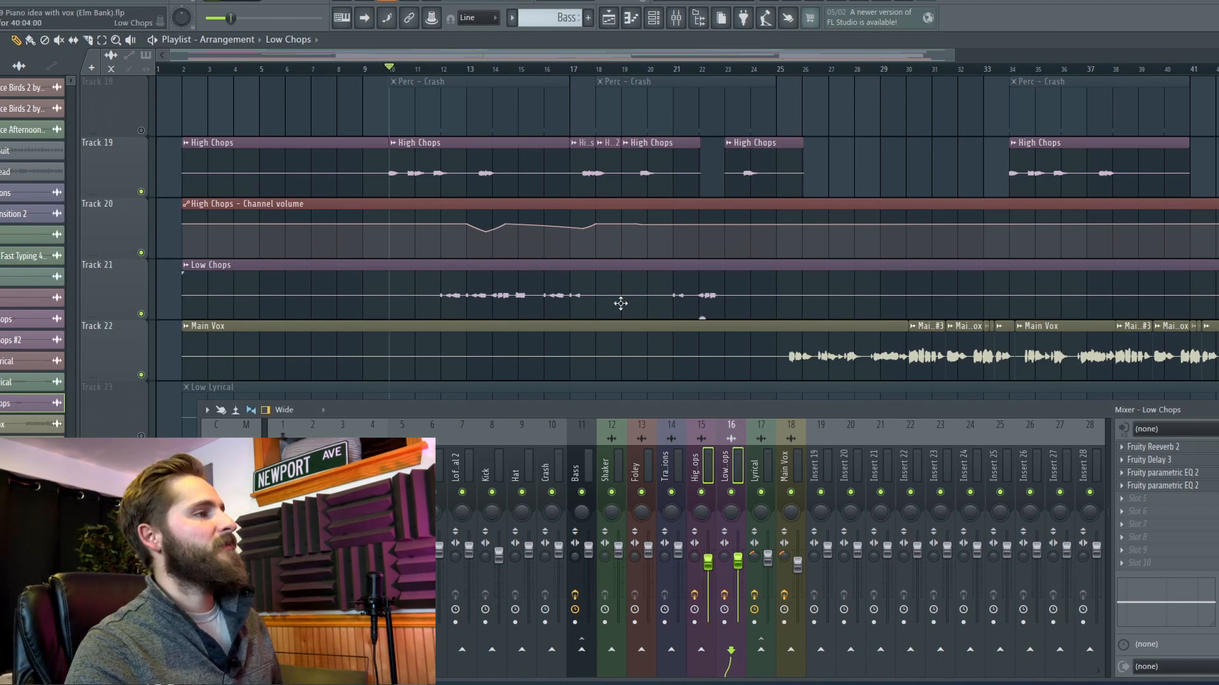
pyautogui.press('space')
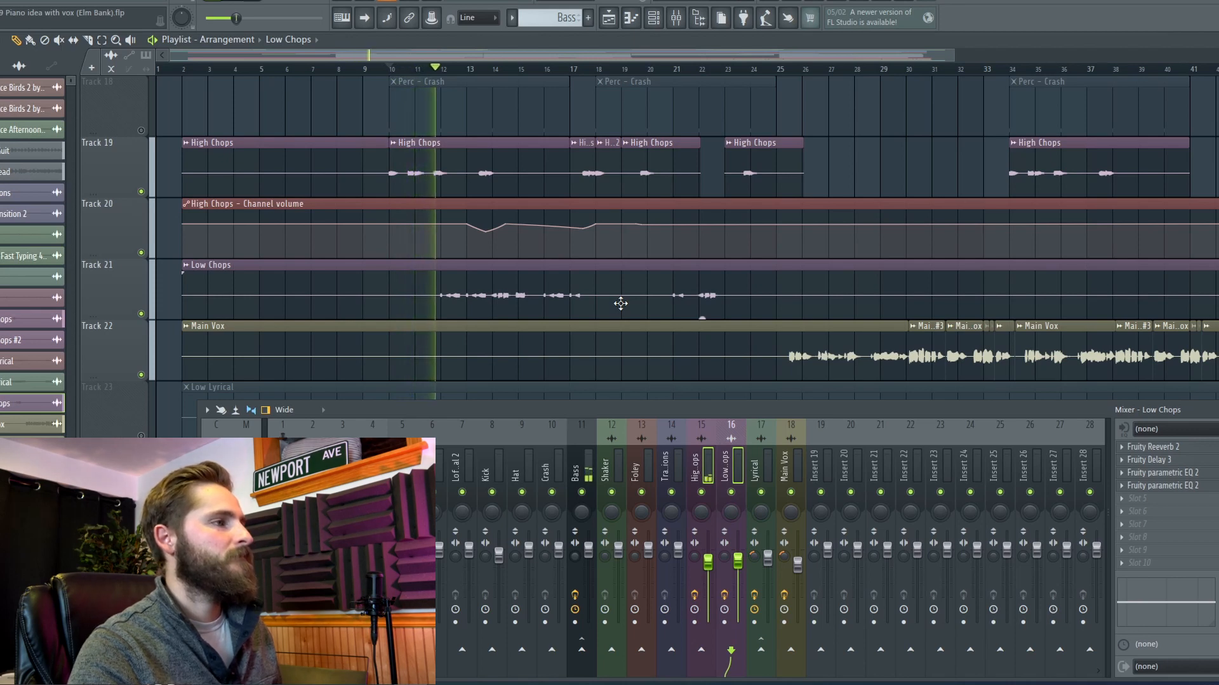
pyautogui.press('space')
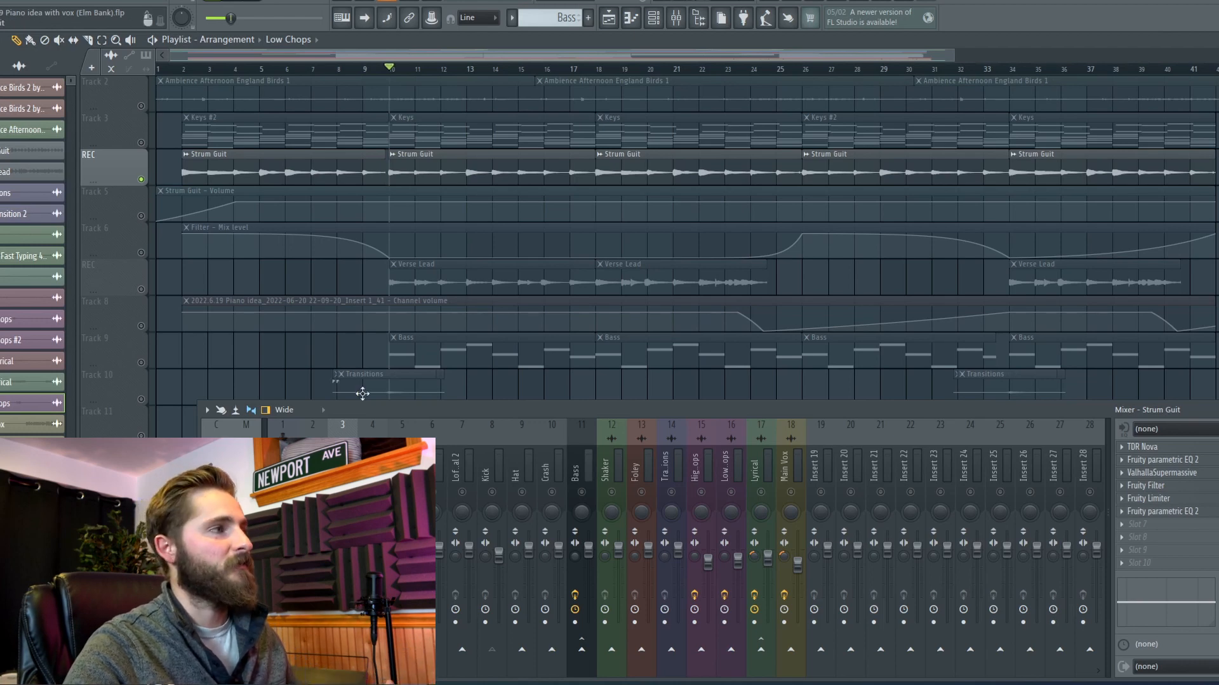
# Step: Play the soloed Strum Guit track from bar 10
pyautogui.press('space')
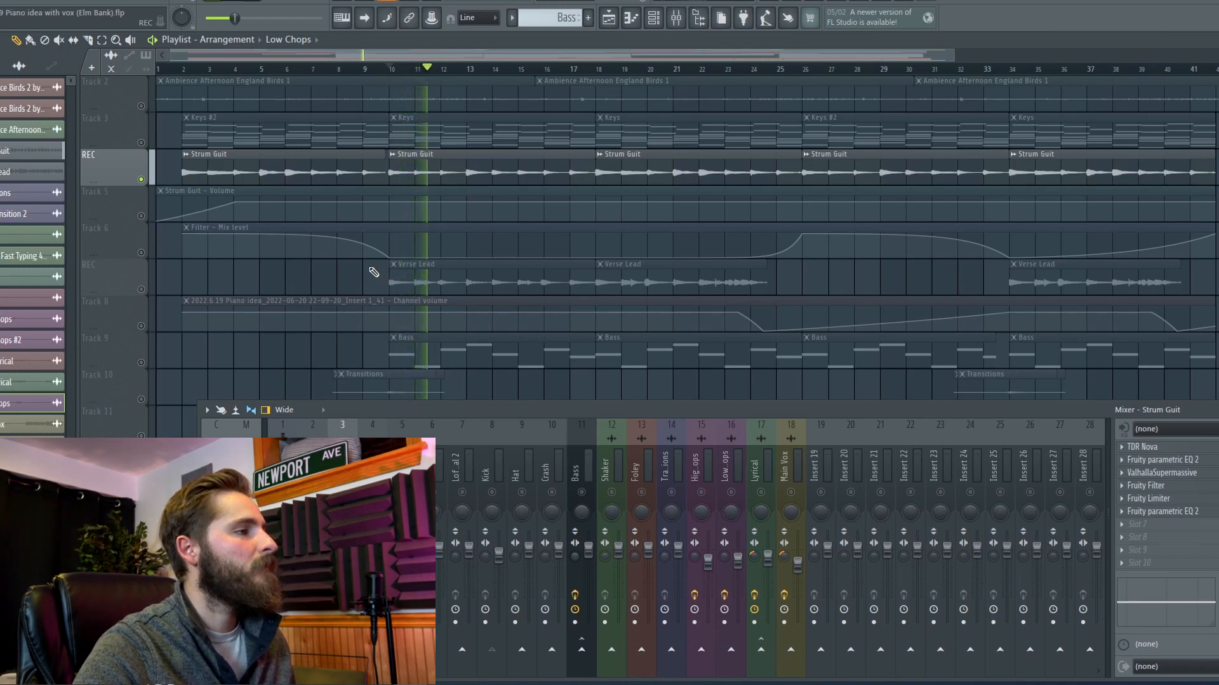
pyautogui.press('space')
pyautogui.scroll(1, 500, 169)
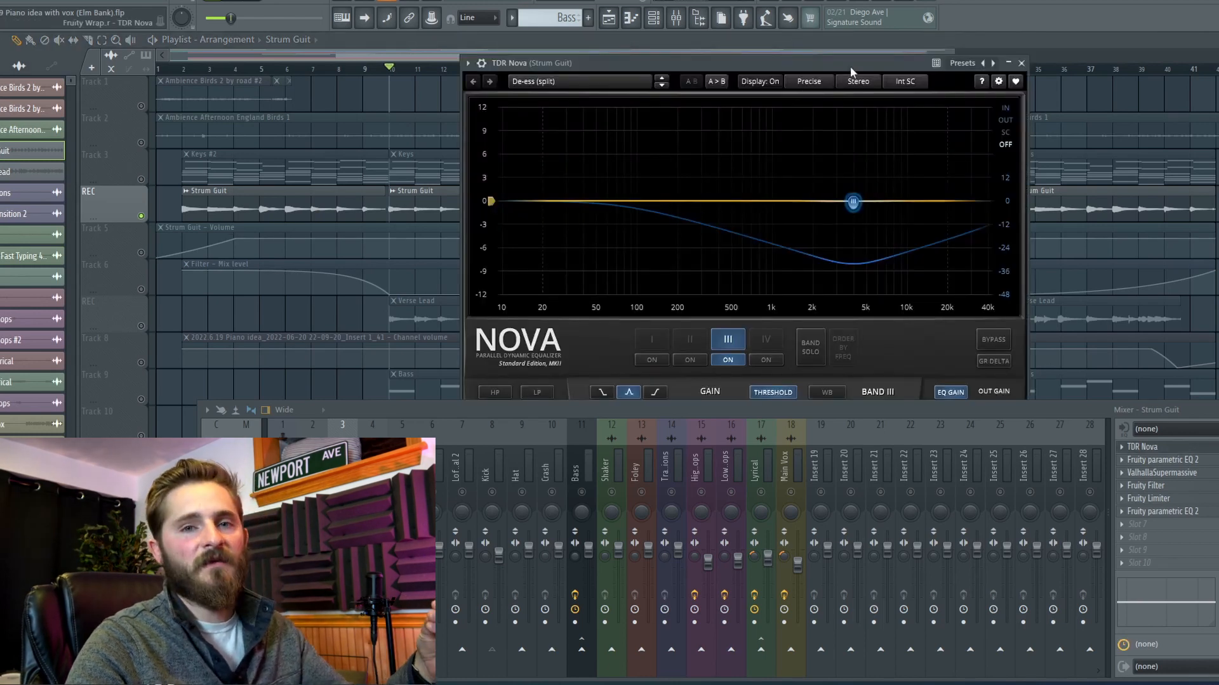
# Step: Reposition the TDR Nova window for Strum Guit, show the mixer and play the guitar to audition the de-esser
pyautogui.moveTo(850, 63); pyautogui.dragTo(854, 48)
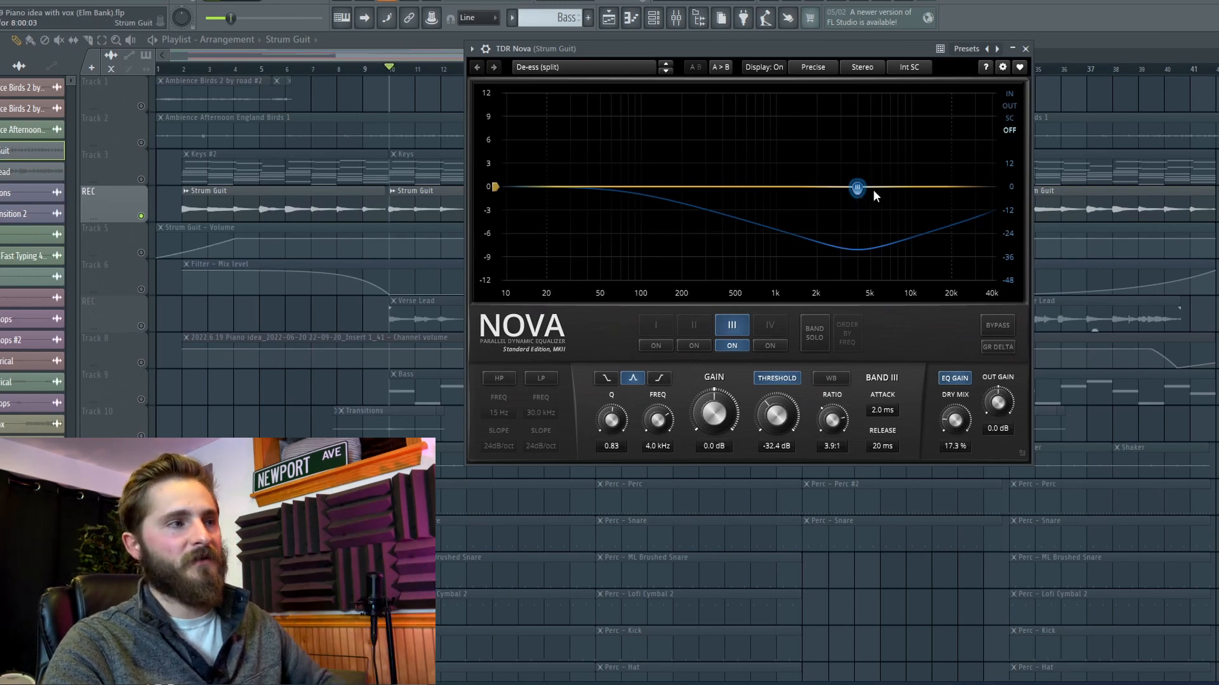
pyautogui.press('F9')
pyautogui.press('space')
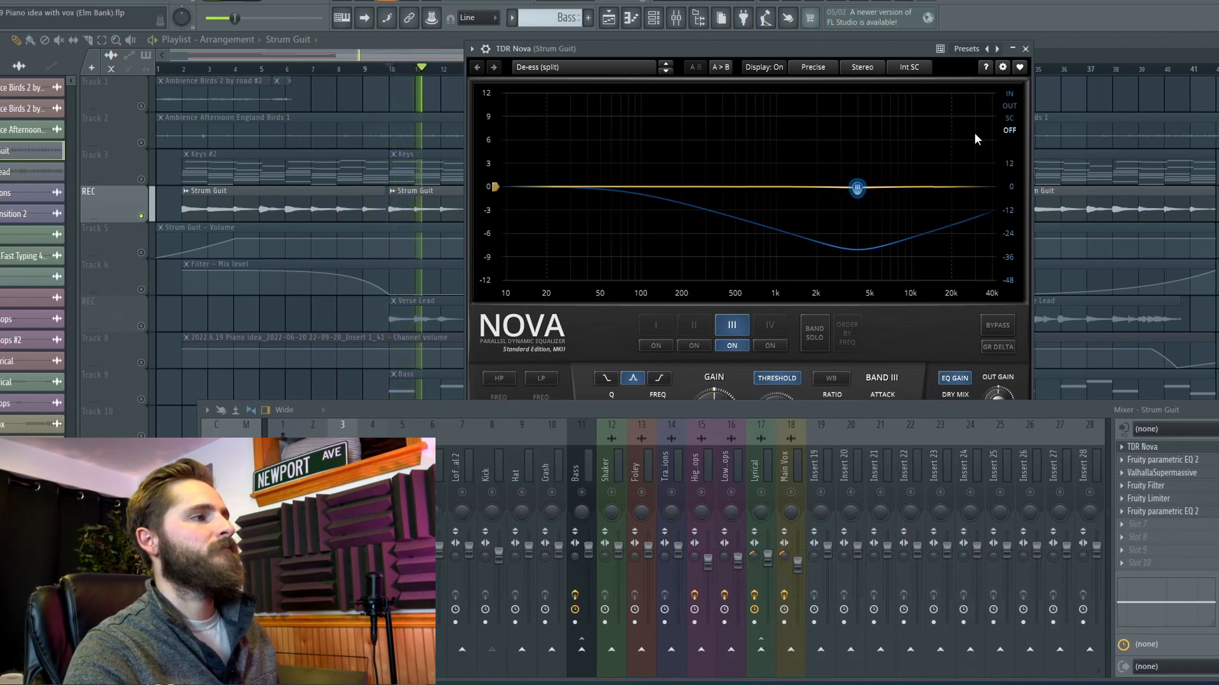
pyautogui.press('space')
# Step: Open the first Fruity parametric EQ 2 on Strum Guit and play the guitar to examine its frequency response
pyautogui.click(1213, 465)
pyautogui.moveTo(251, 124); pyautogui.dragTo(787, 112)
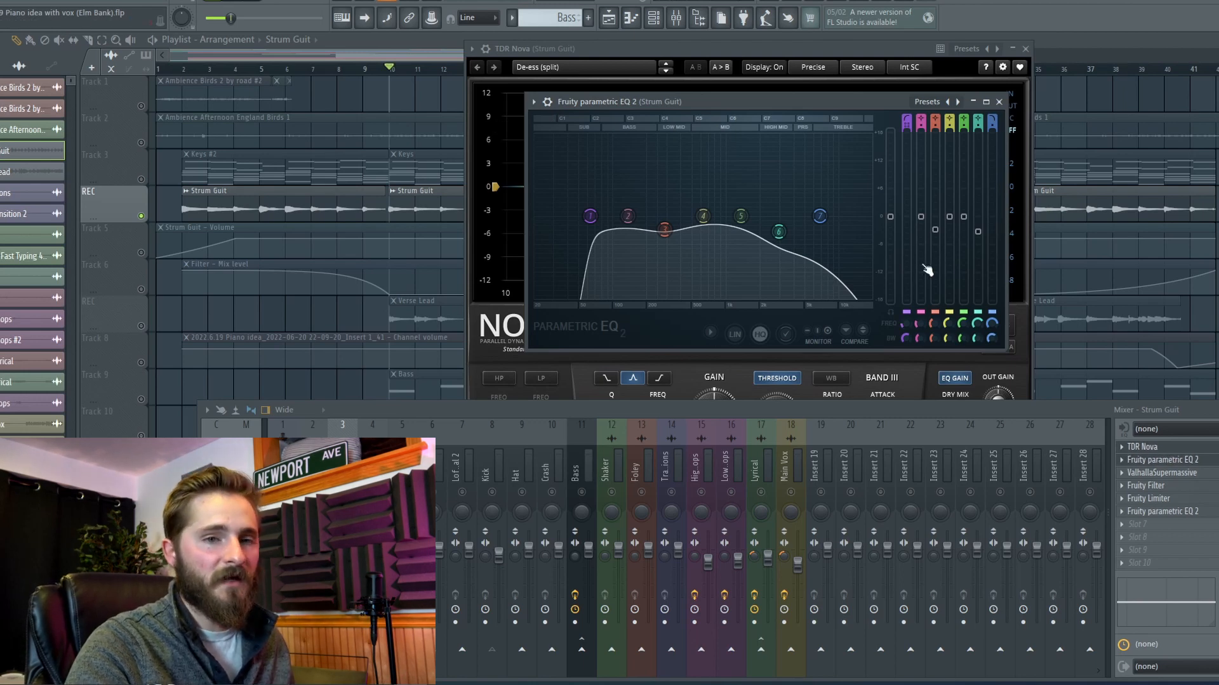
pyautogui.press('space')
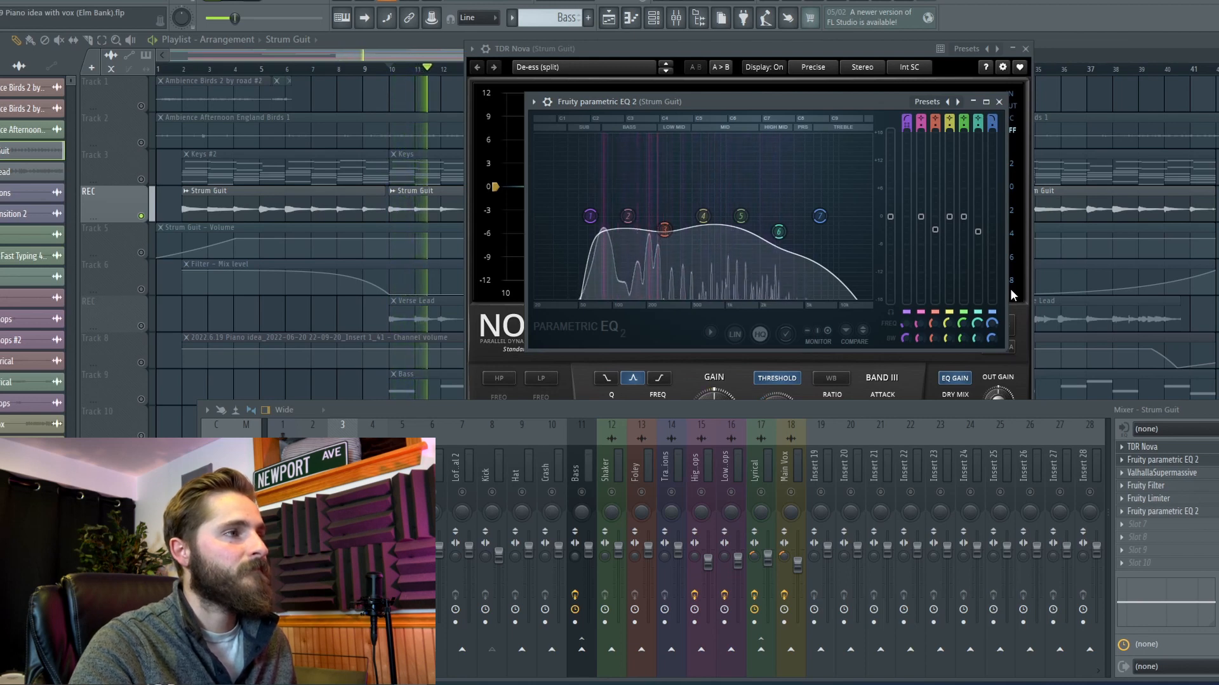
# Step: Open ValhallaSupermassive on Strum Guit, reposition its window over the playlist and play the guitar to audition the reverb
pyautogui.press('space')
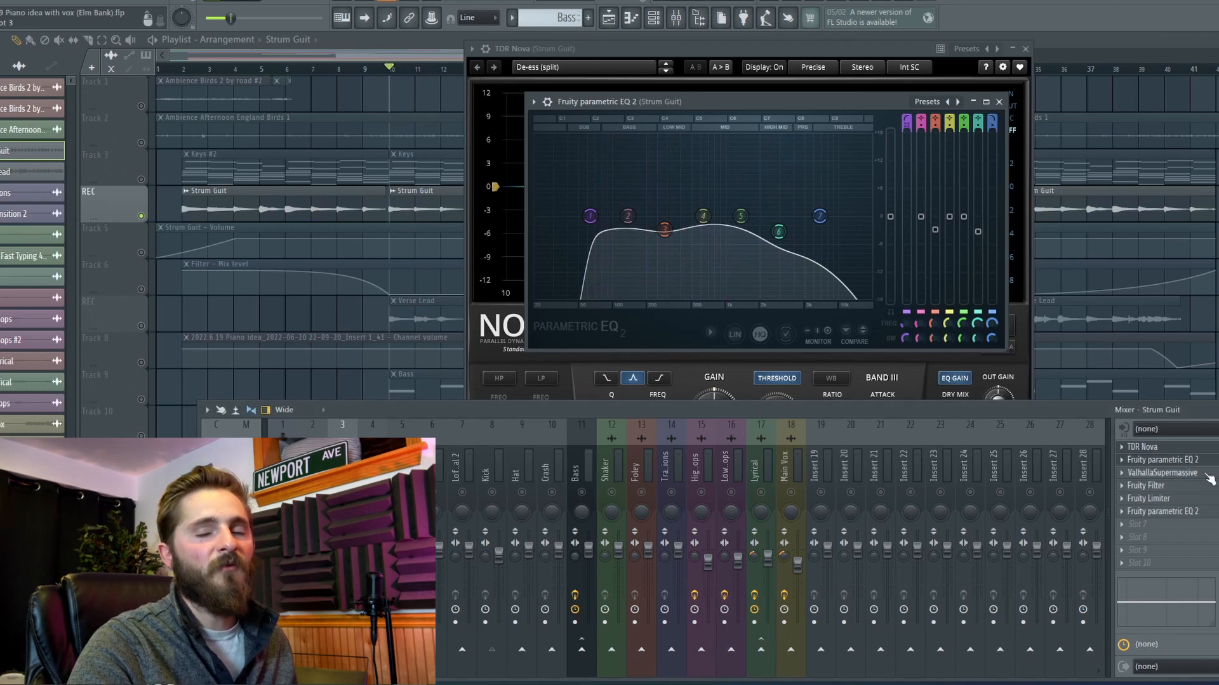
pyautogui.click(1207, 476)
pyautogui.moveTo(329, 152); pyautogui.dragTo(783, 79)
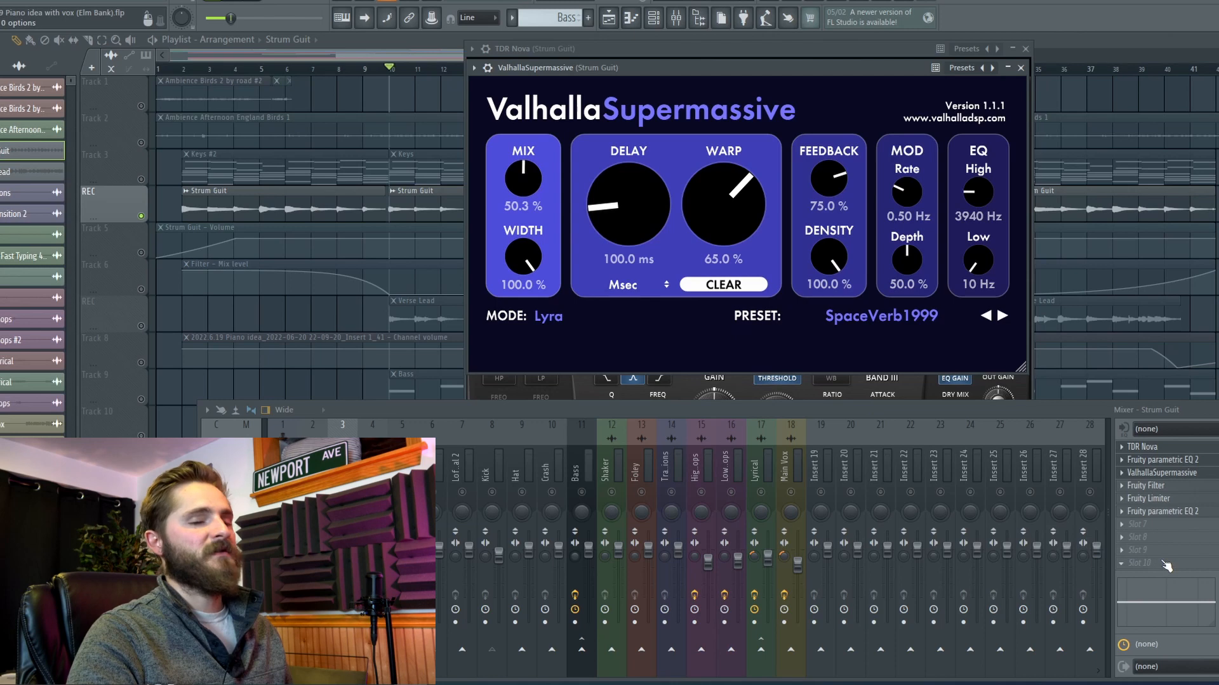
pyautogui.press('space')
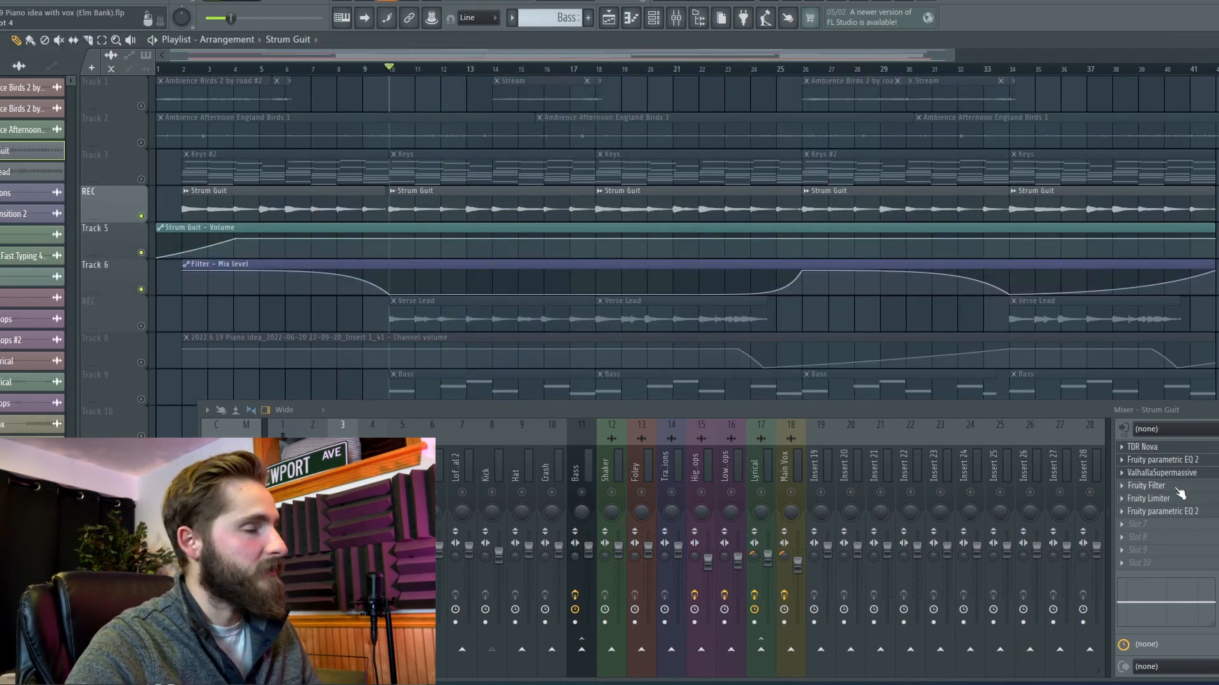
# Step: Inspect the last Fruity parametric EQ 2 on Strum Guit and play the guitar with its volume and filter automation from bar 10
pyautogui.click(1208, 513)
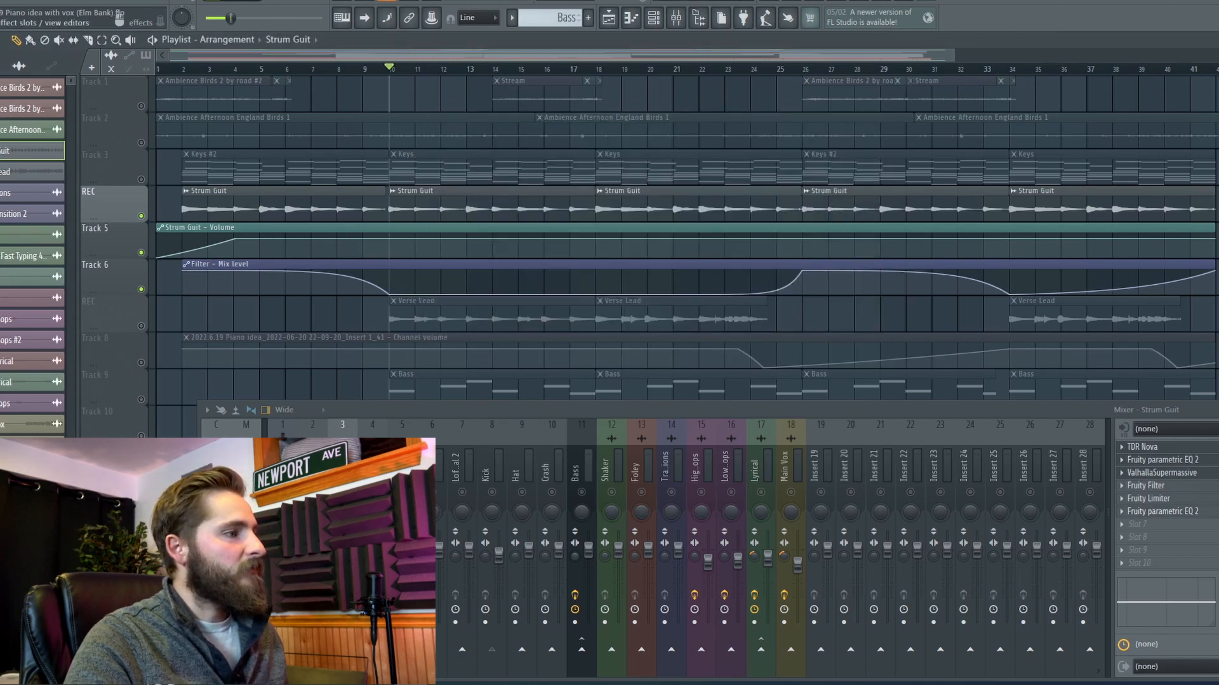
pyautogui.press('space')
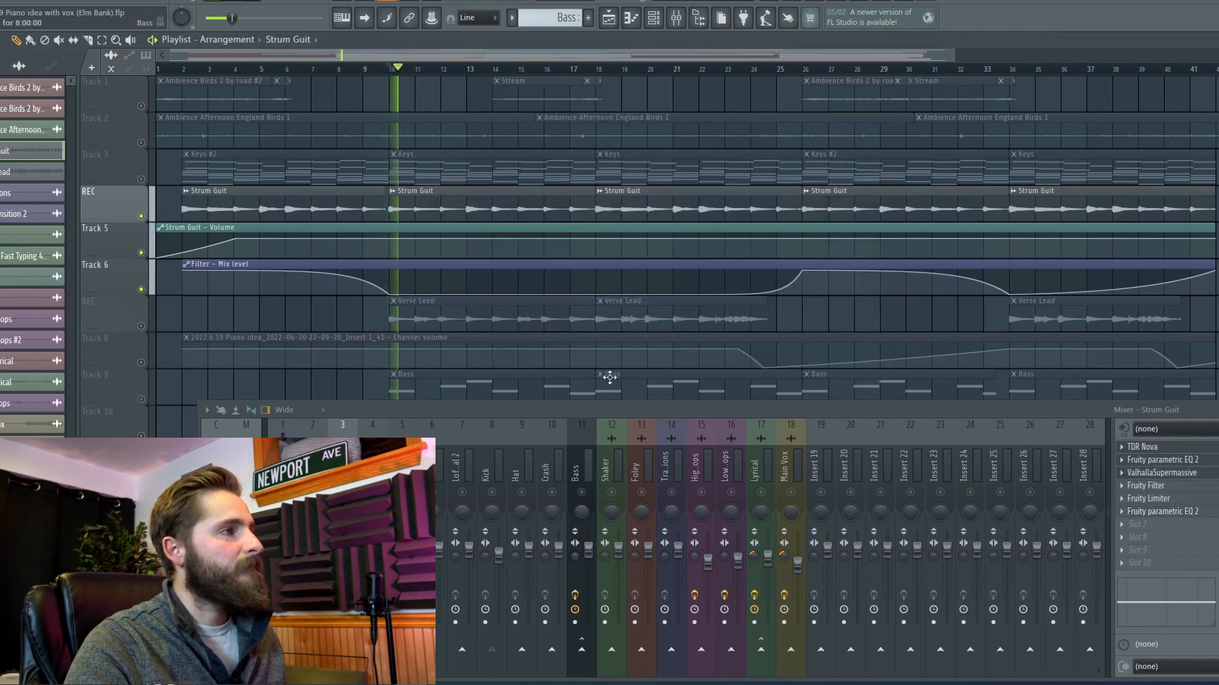
pyautogui.press('space')
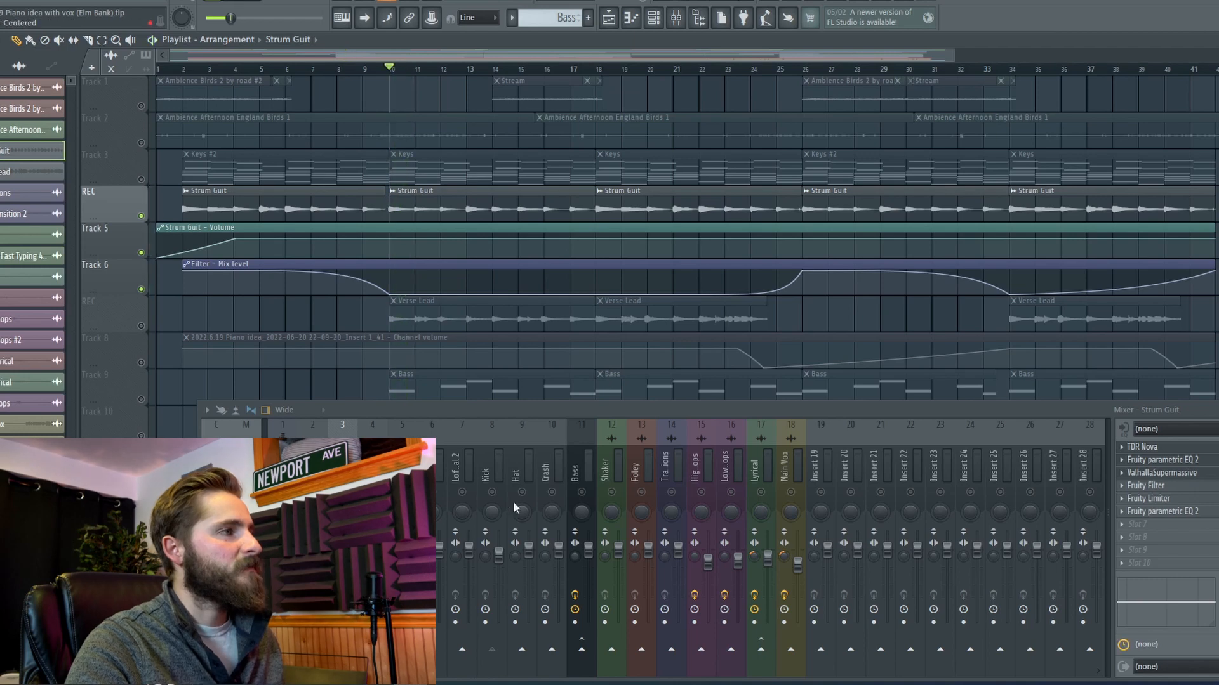
pyautogui.press('space')
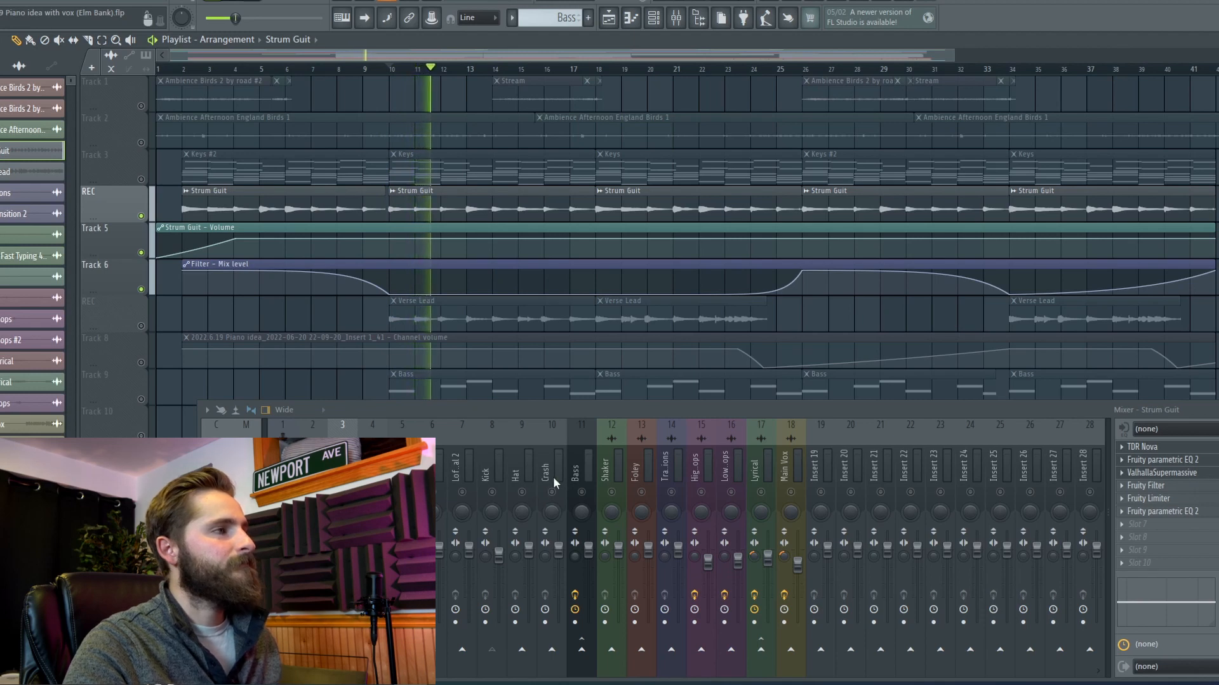
# Step: Unmute all tracks and play the full arrangement to hear the guitar in the mix
pyautogui.press('space')
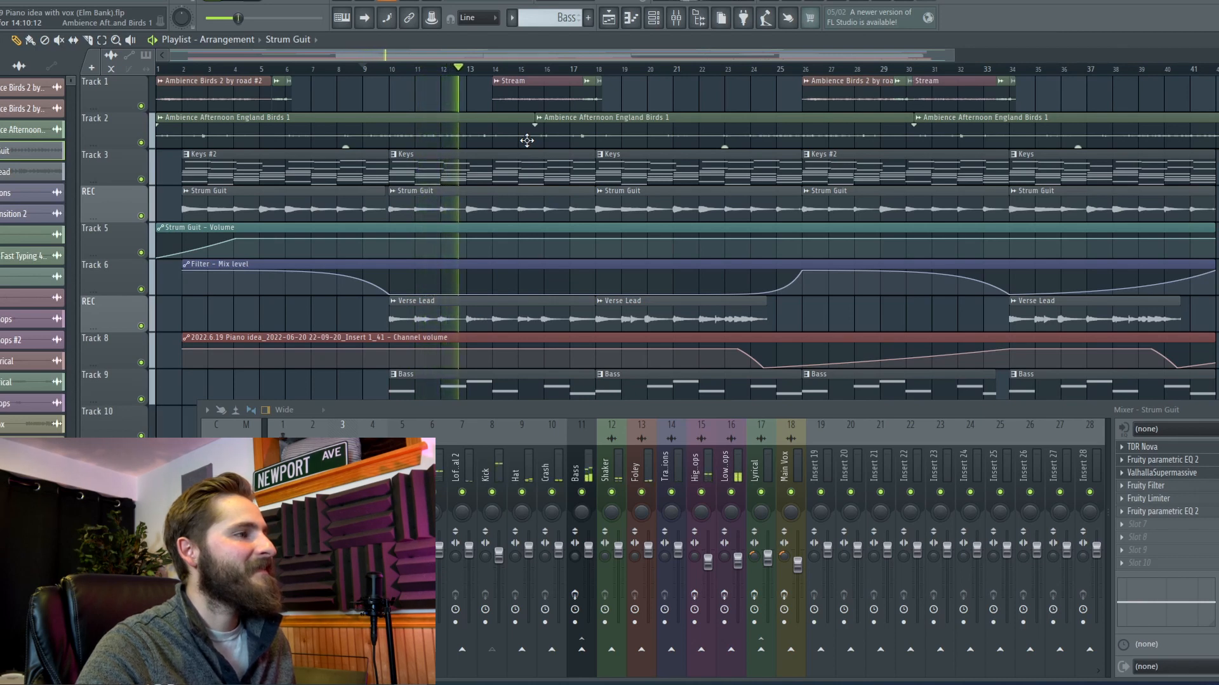
pyautogui.press('space')
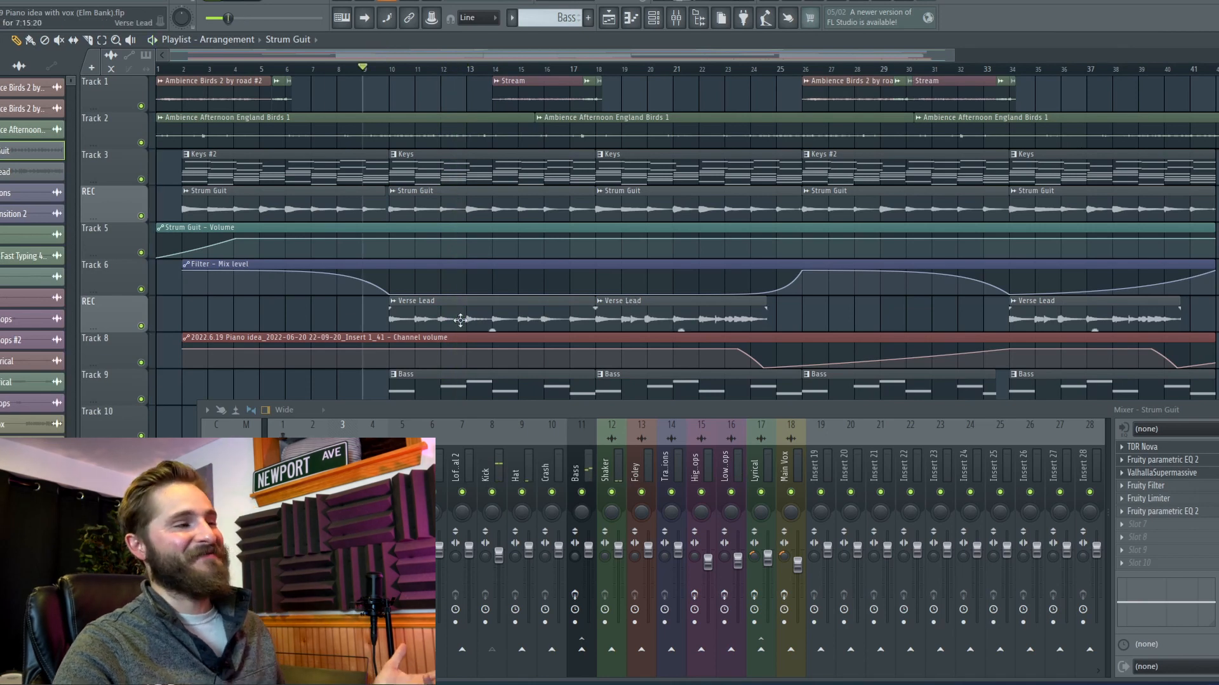